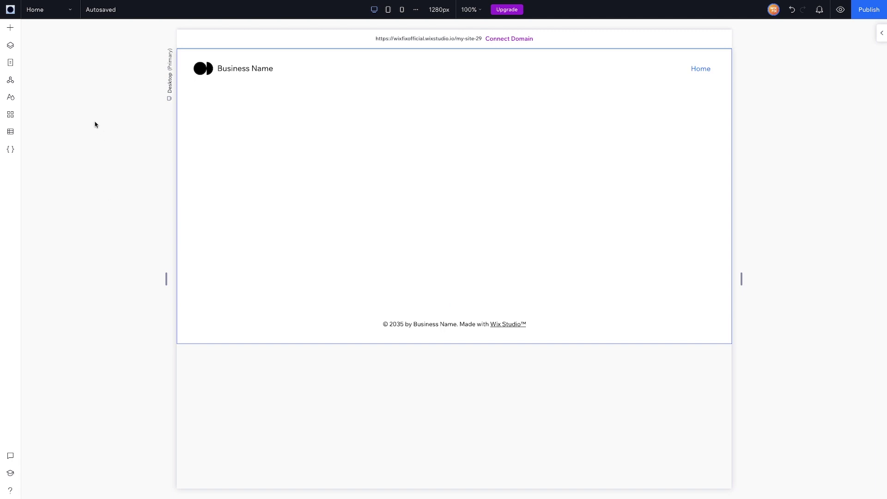
Browse the Layout Tools in the Quick Add panel, then return to the main element grid.
{"action": "left_click", "coordinate": [14, 29]}
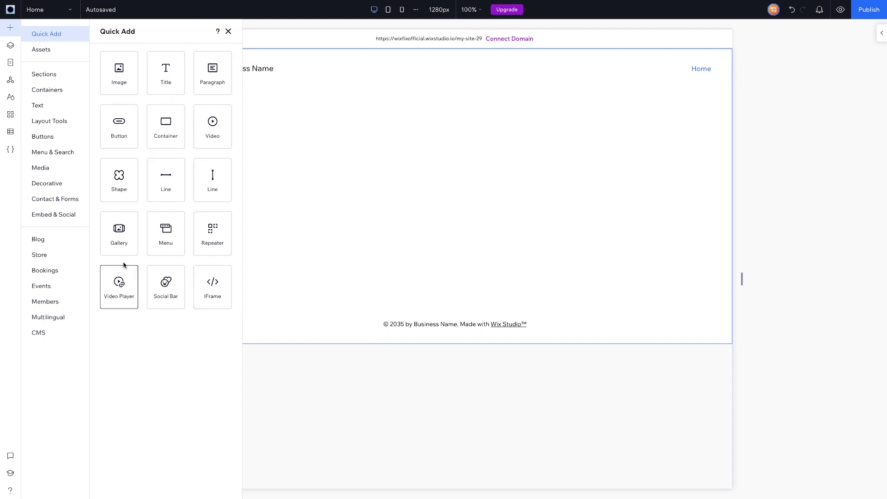
{"action": "left_click", "coordinate": [74, 123]}
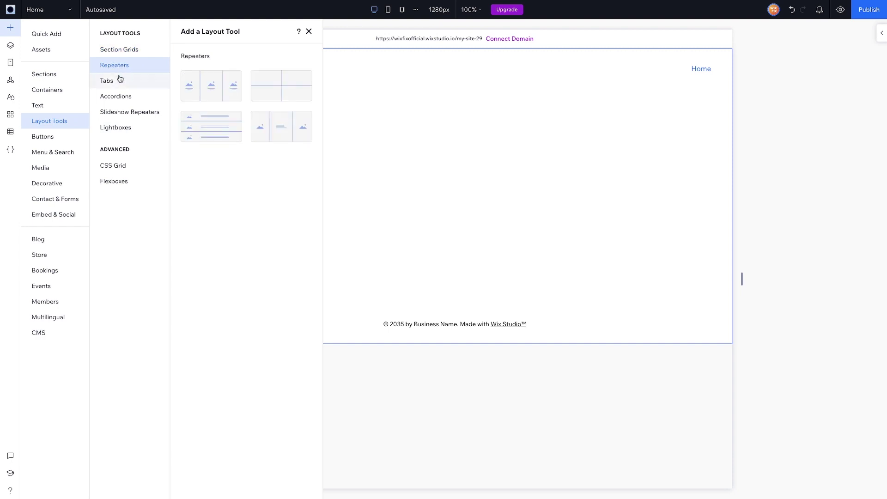
{"action": "mouse_move", "coordinate": [120, 81]}
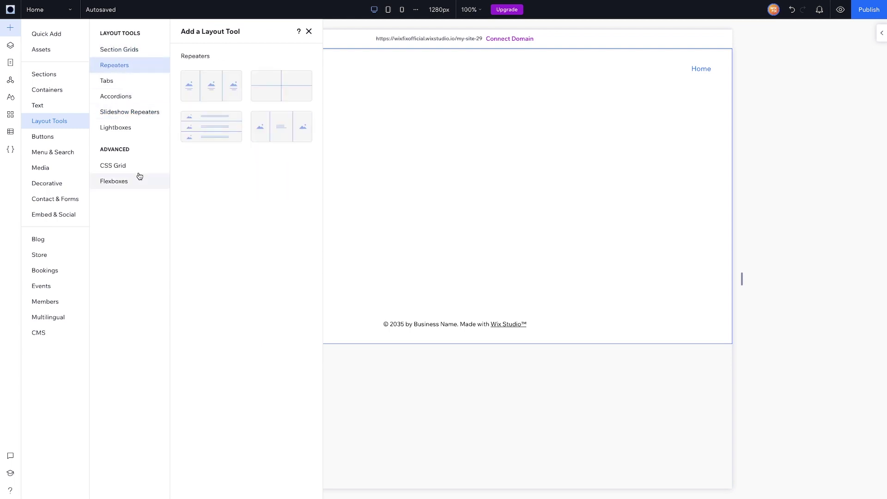
{"action": "left_click", "coordinate": [46, 35]}
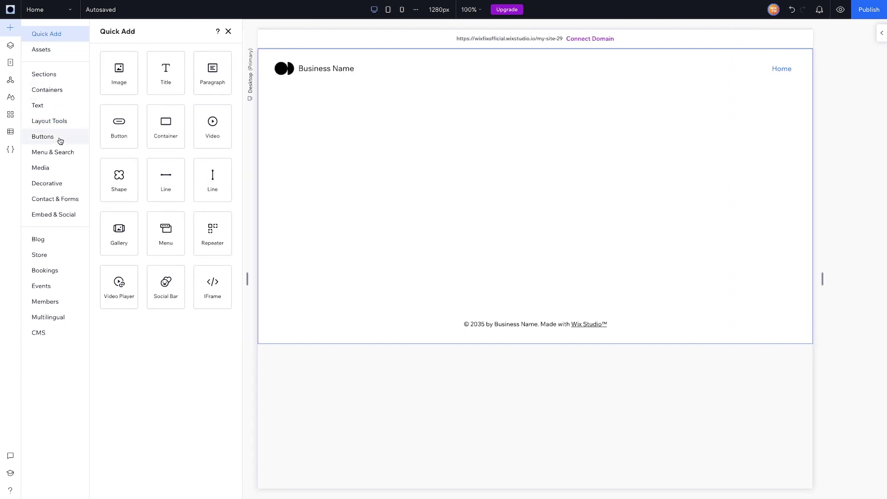
Glance at the Decorative elements, then show the Layers panel and toggle it closed and open.
{"action": "left_click", "coordinate": [56, 184]}
{"action": "left_click", "coordinate": [11, 46]}
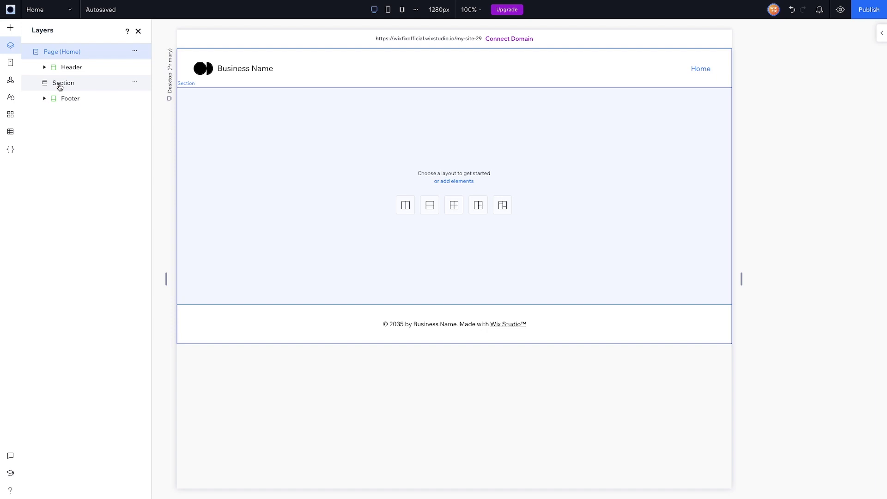
{"action": "left_click", "coordinate": [11, 47]}
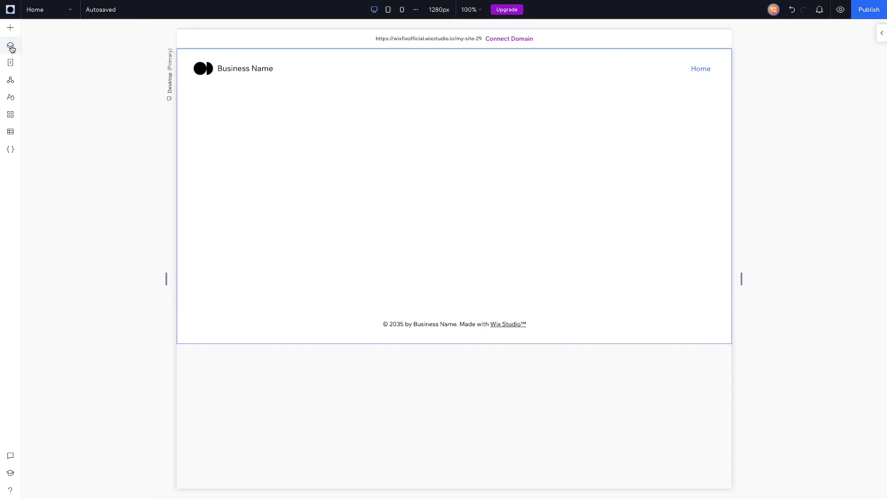
{"action": "left_click", "coordinate": [11, 48]}
{"action": "left_click", "coordinate": [11, 47]}
{"action": "left_click", "coordinate": [11, 47]}
Show the Site Pages list and view the Home page's options menu, then dismiss it.
{"action": "left_click", "coordinate": [14, 66]}
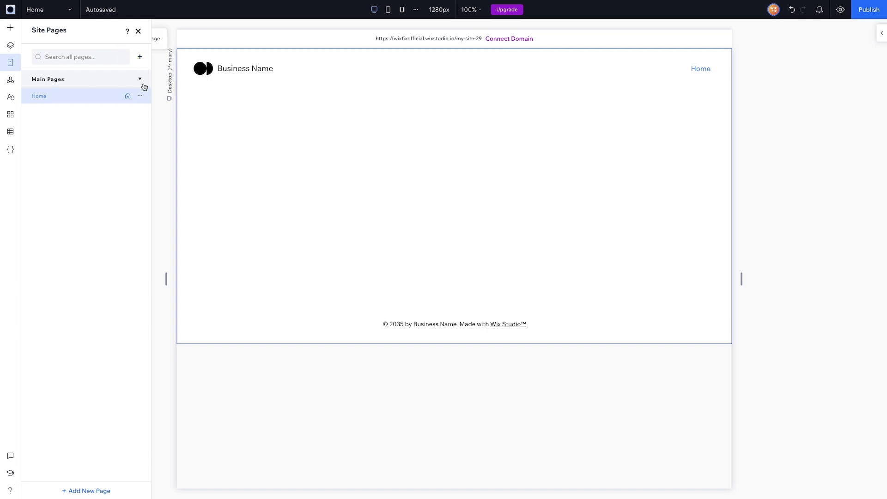
{"action": "left_click", "coordinate": [141, 98]}
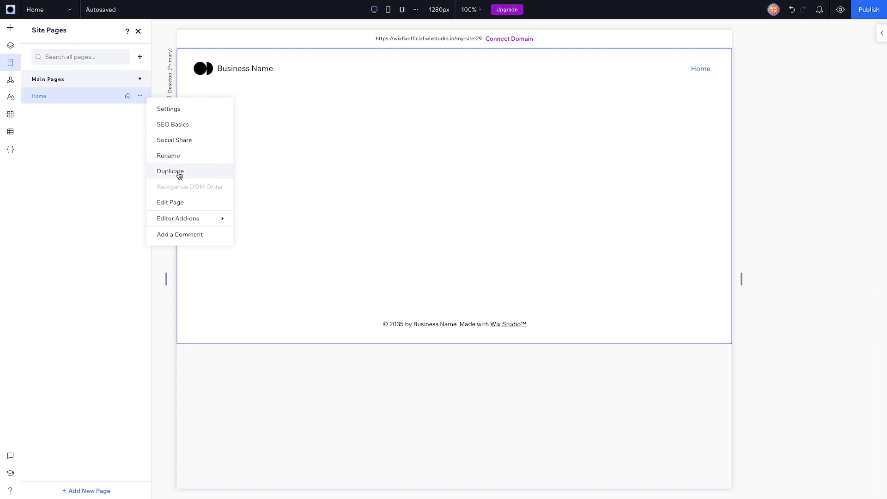
{"action": "mouse_move", "coordinate": [182, 220]}
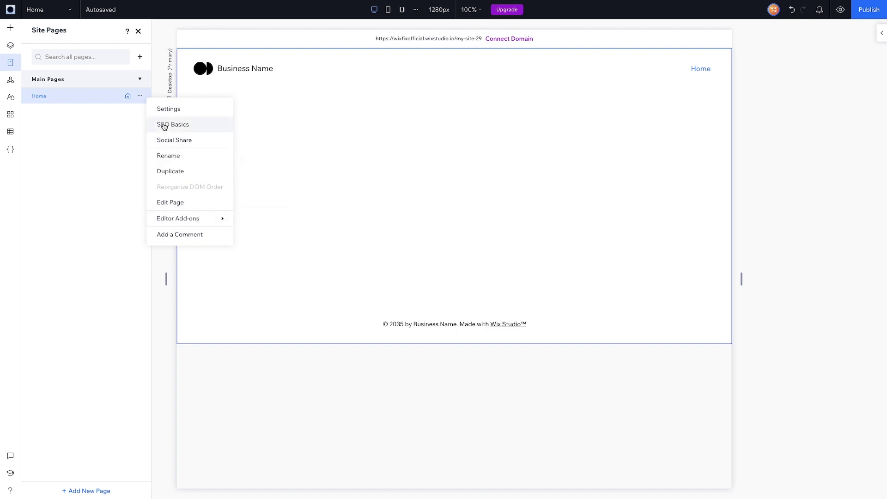
{"action": "left_click", "coordinate": [121, 132]}
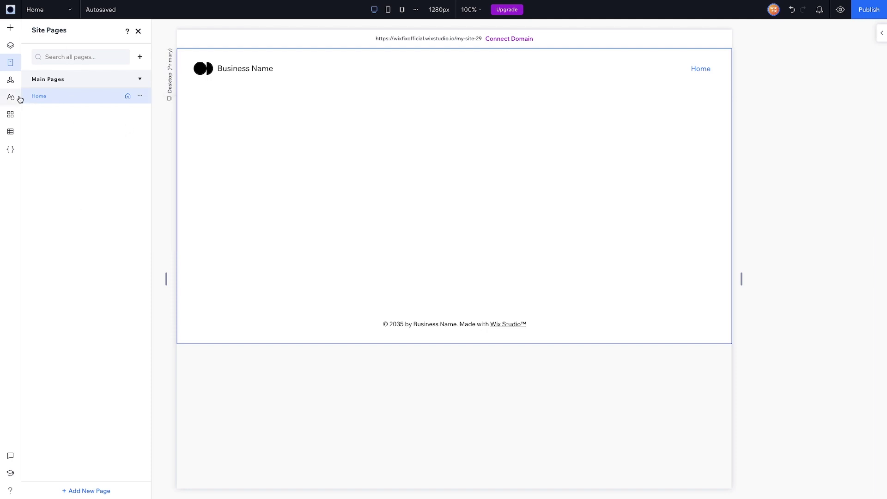
{"action": "left_click", "coordinate": [10, 82]}
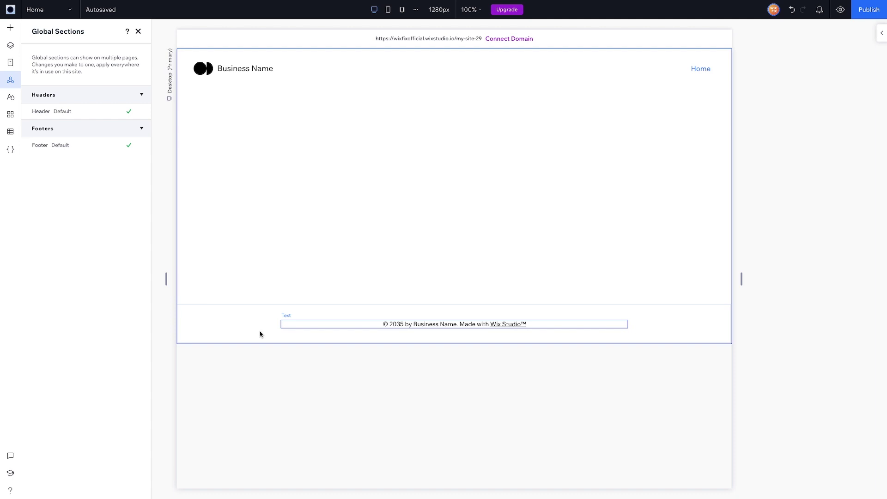
Review the Site Styles typography, colour palette and More Styles options, then check installed apps.
{"action": "left_click", "coordinate": [10, 97]}
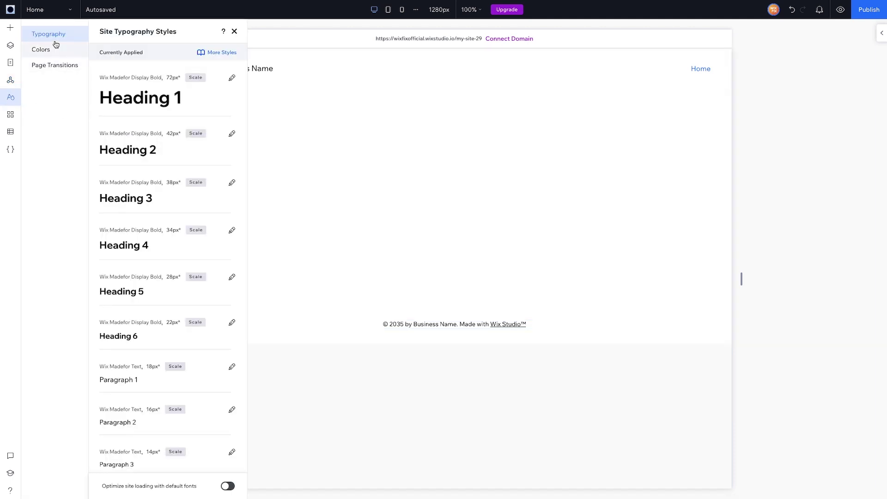
{"action": "left_click", "coordinate": [56, 50]}
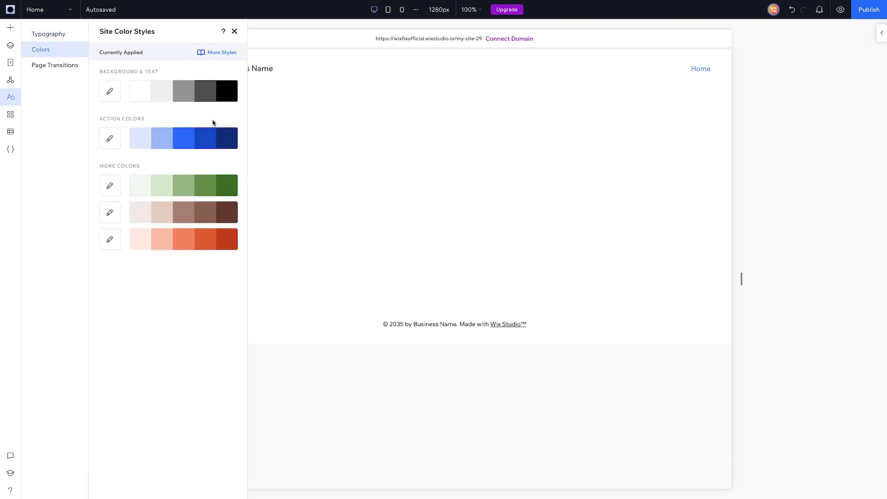
{"action": "left_click", "coordinate": [48, 34]}
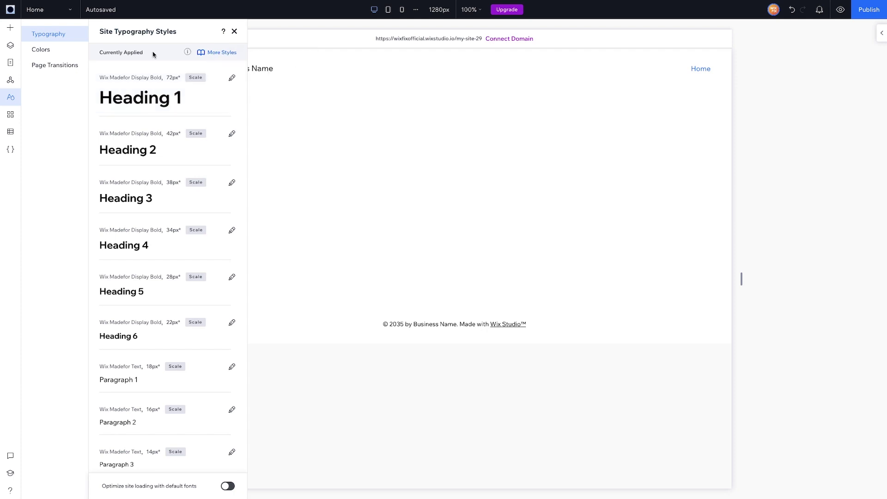
{"action": "left_click", "coordinate": [211, 55]}
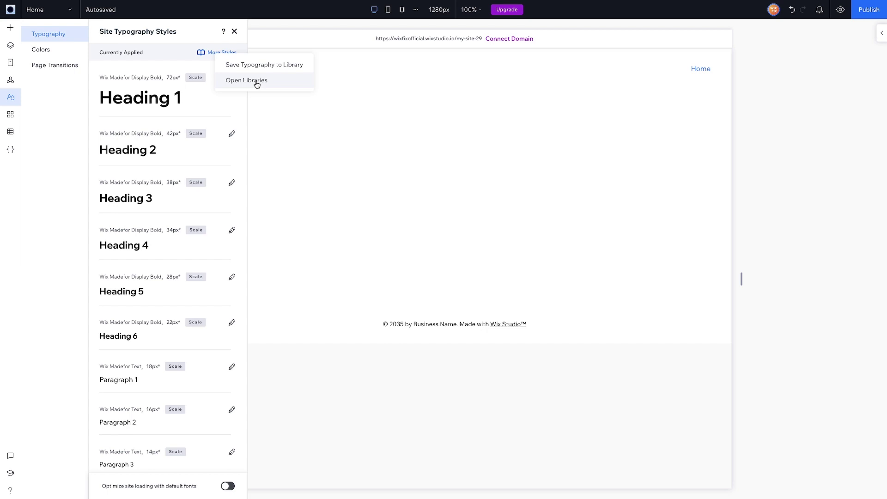
{"action": "left_click", "coordinate": [18, 118]}
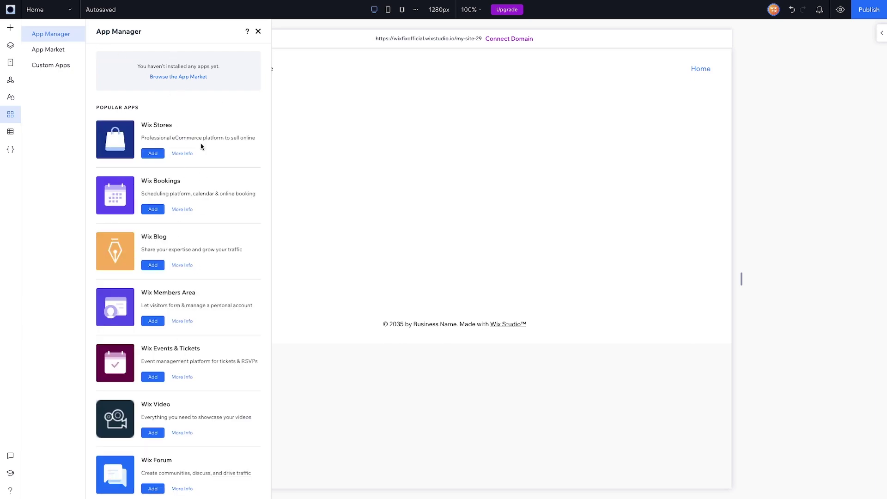
Browse the App Market, look at the Add the CMS panel, then view the Code panel's options.
{"action": "left_click", "coordinate": [48, 49]}
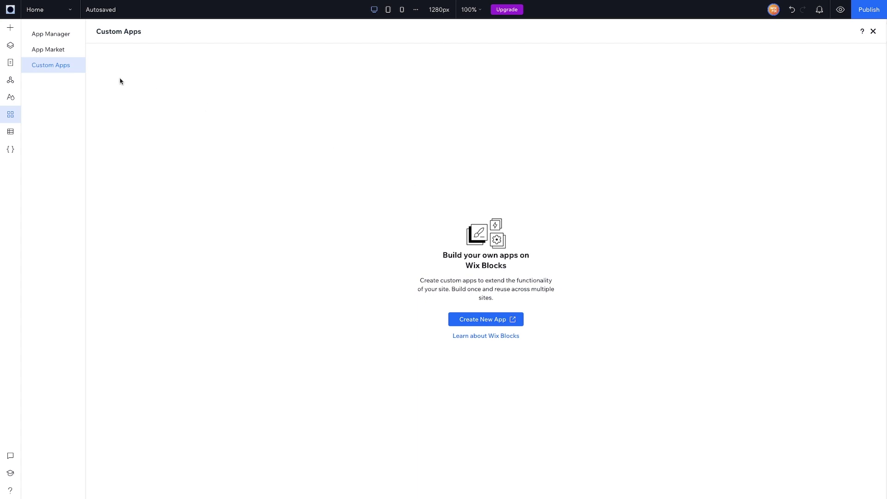
{"action": "left_click", "coordinate": [11, 132]}
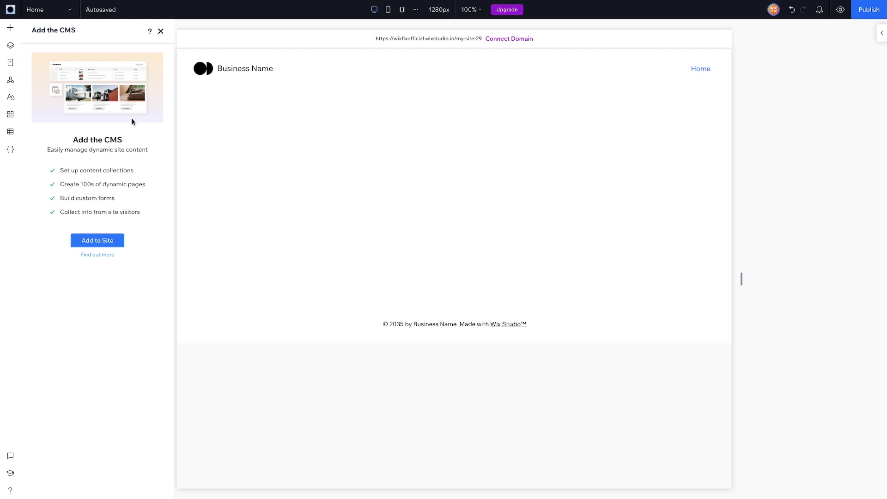
{"action": "left_click", "coordinate": [11, 150]}
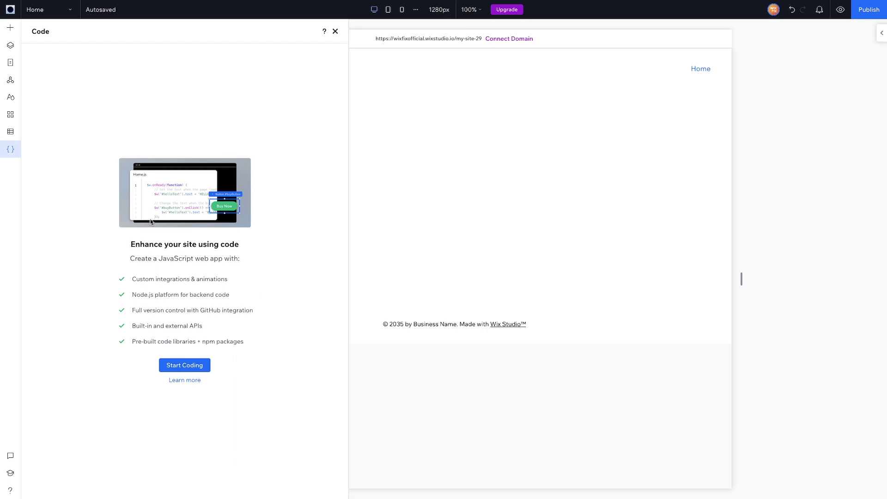
Turn on developer mode with Start Coding and zoom the canvas out to 60%.
{"action": "left_click", "coordinate": [187, 365]}
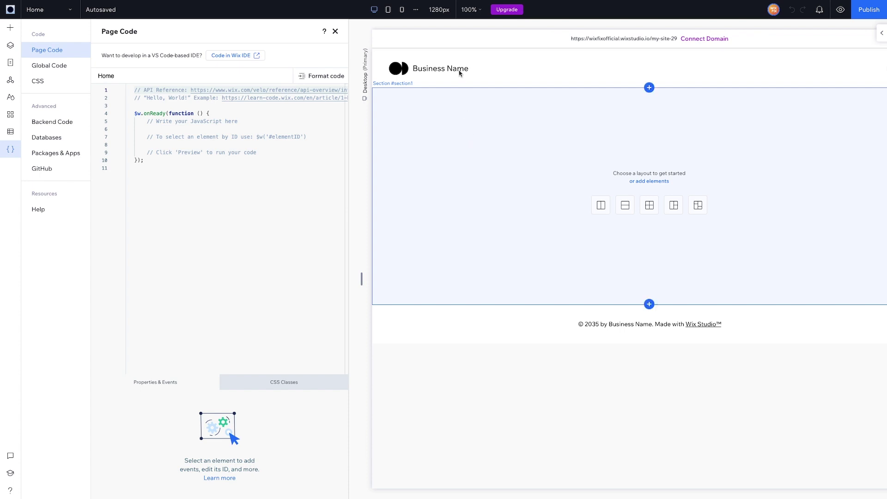
{"action": "left_click", "coordinate": [468, 14]}
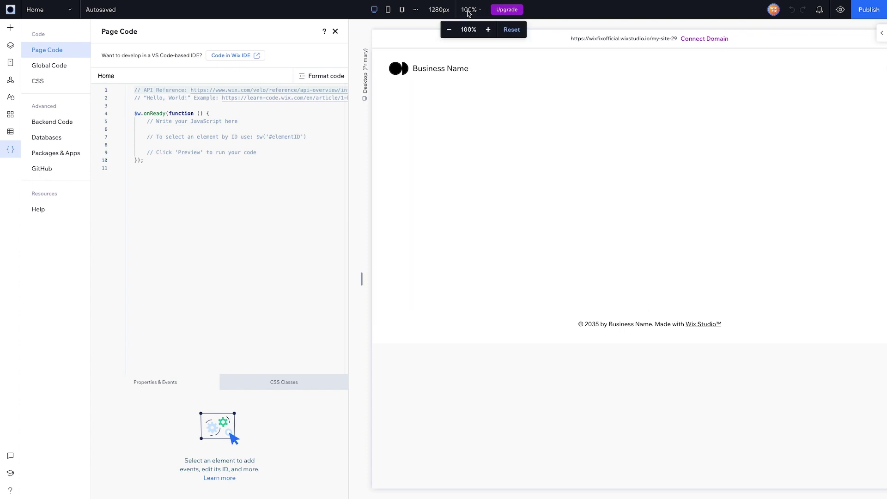
{"action": "left_click", "coordinate": [450, 30]}
{"action": "left_click", "coordinate": [451, 32]}
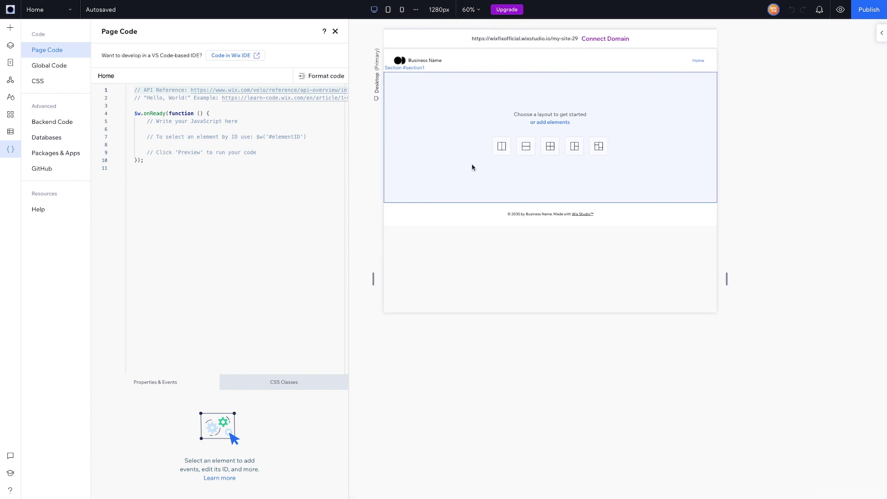
Show and hide the properties inspector, then zoom the canvas back to 100%.
{"action": "left_click", "coordinate": [881, 34]}
{"action": "left_click", "coordinate": [769, 34]}
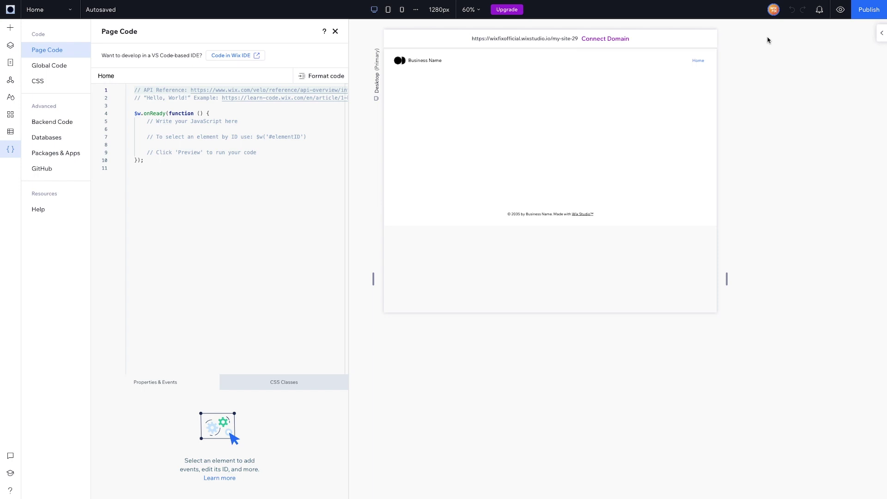
{"action": "left_click", "coordinate": [469, 10]}
{"action": "left_click", "coordinate": [488, 30]}
{"action": "left_click", "coordinate": [488, 30]}
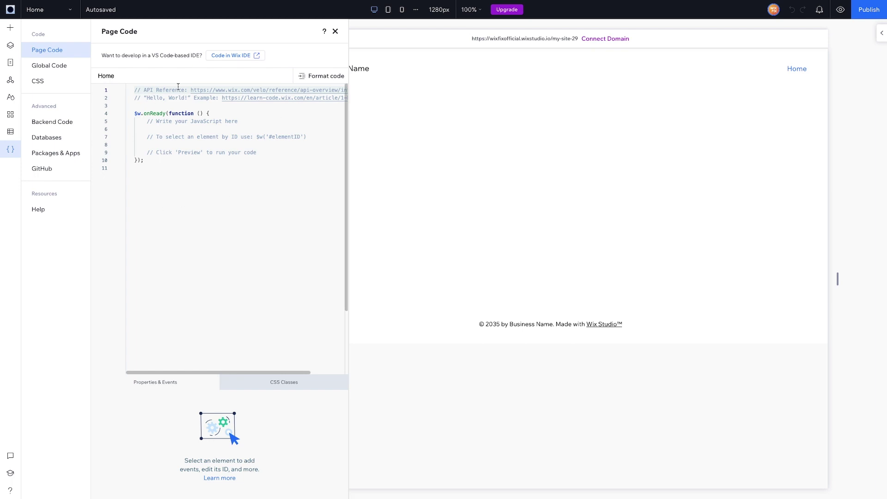
Open the site-wide masterPage.js code, switch to the CSS code, then close the code workspace.
{"action": "left_click", "coordinate": [71, 69]}
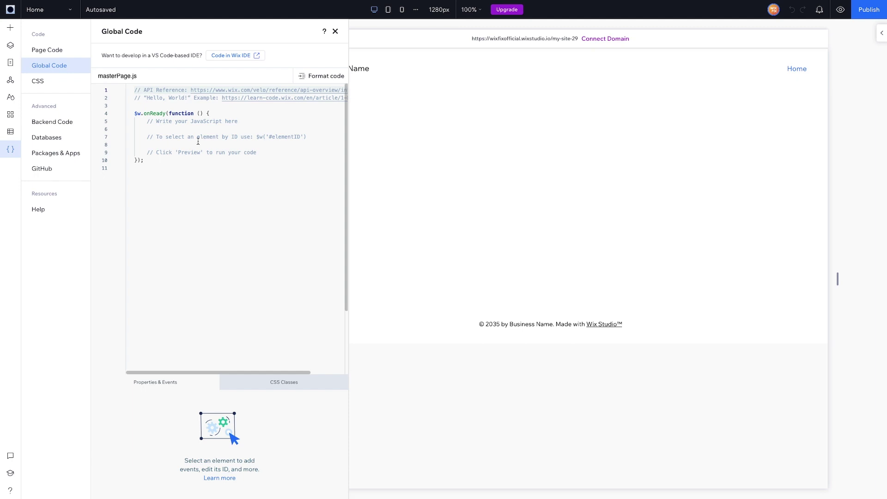
{"action": "left_click", "coordinate": [46, 88]}
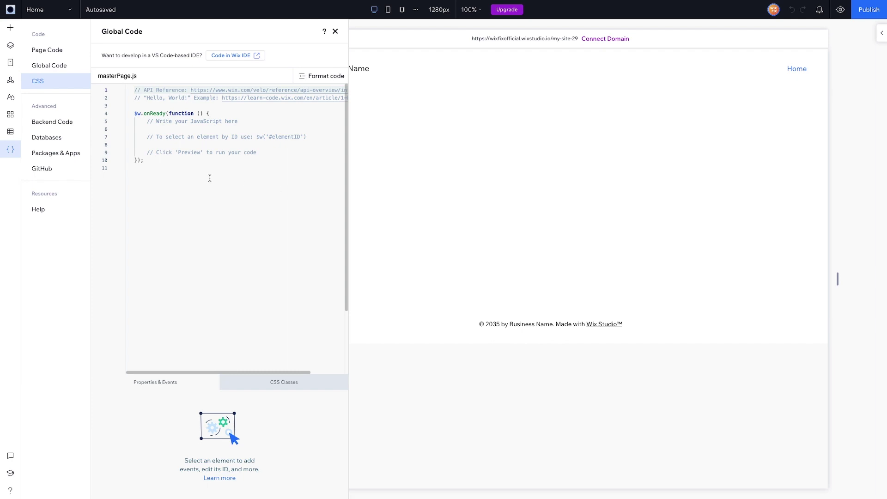
{"action": "left_click", "coordinate": [335, 32]}
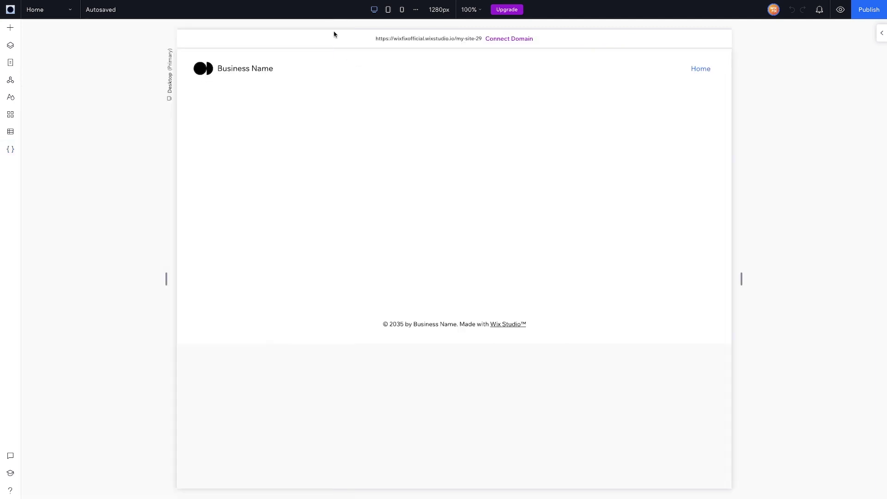
{"action": "left_click", "coordinate": [11, 492]}
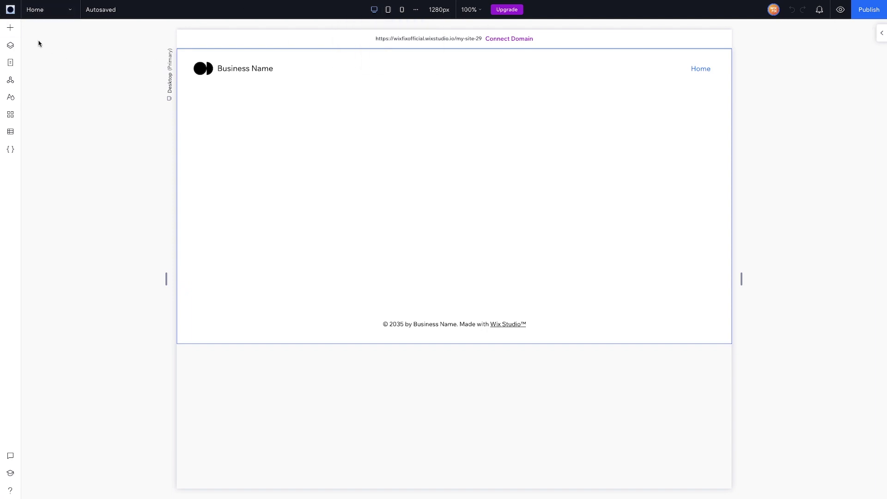
{"action": "left_click", "coordinate": [11, 10]}
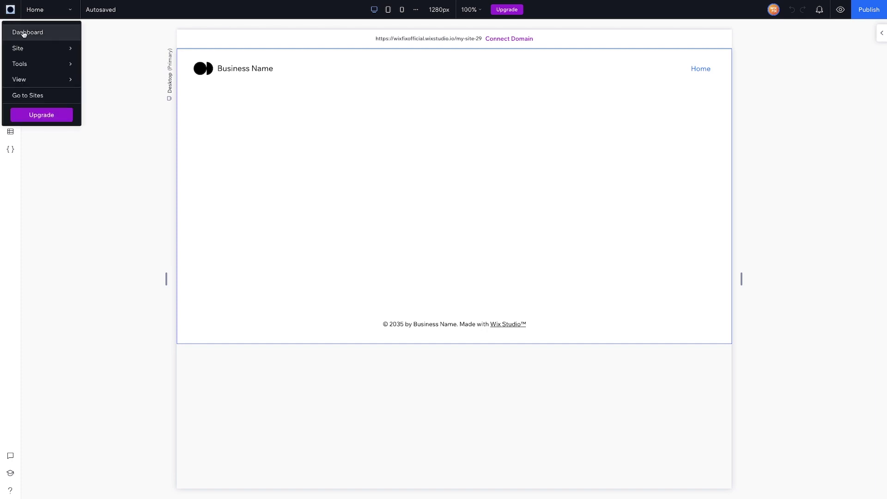
{"action": "mouse_move", "coordinate": [24, 55]}
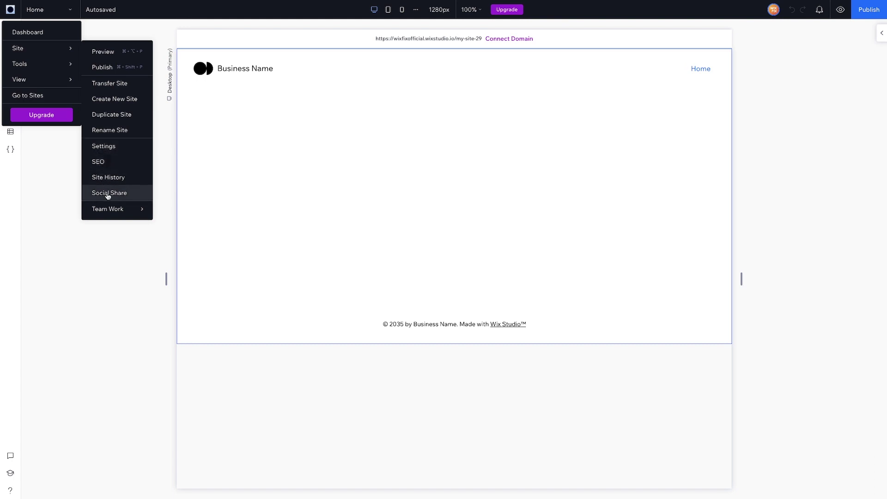
{"action": "mouse_move", "coordinate": [108, 210]}
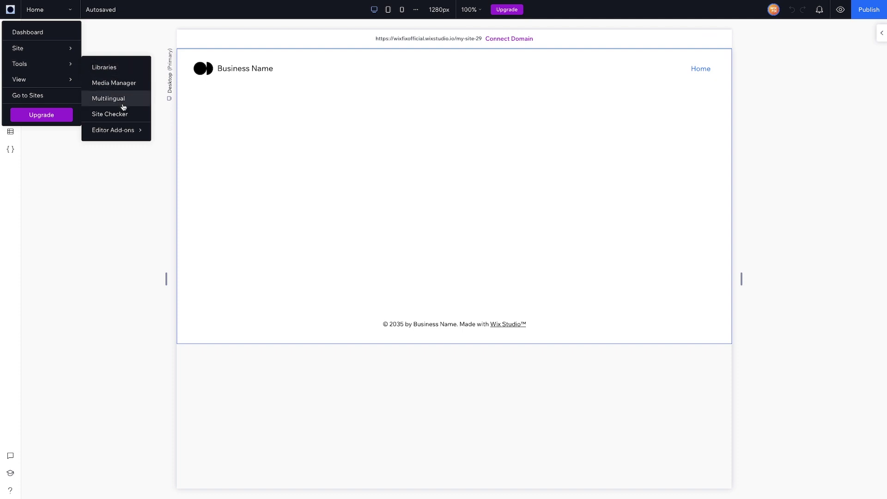
{"action": "mouse_move", "coordinate": [122, 127]}
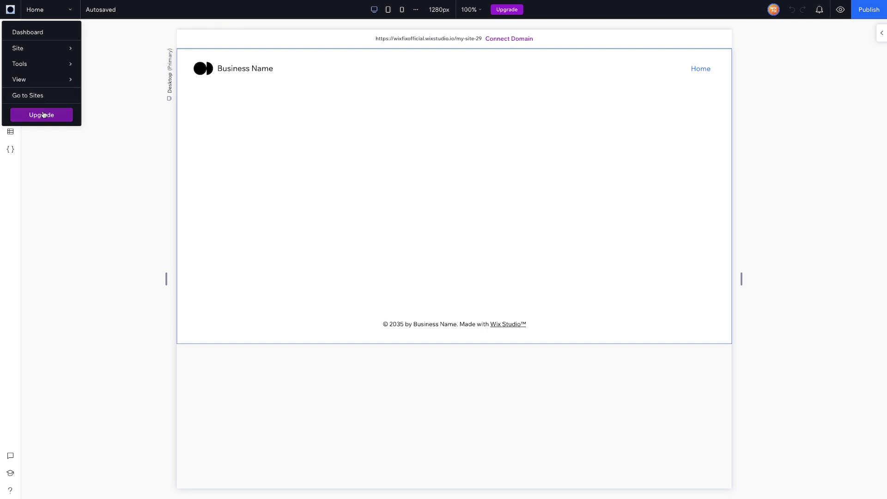
{"action": "mouse_move", "coordinate": [41, 82]}
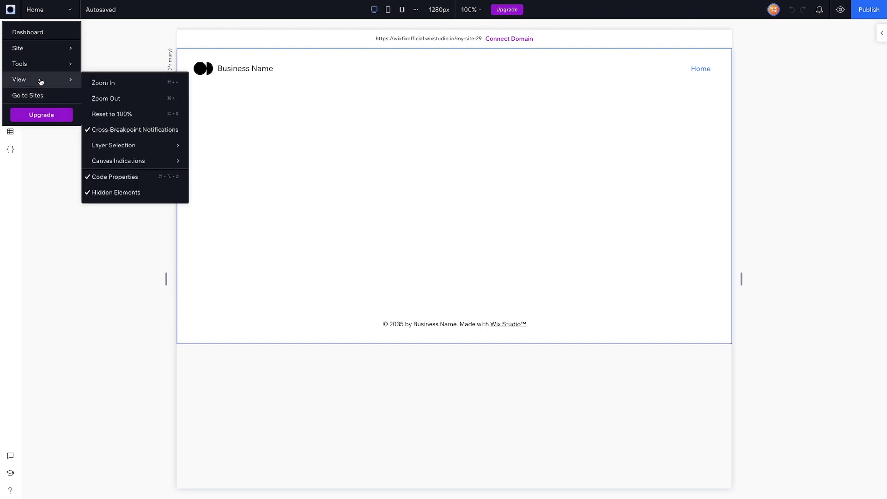
{"action": "left_click", "coordinate": [16, 12]}
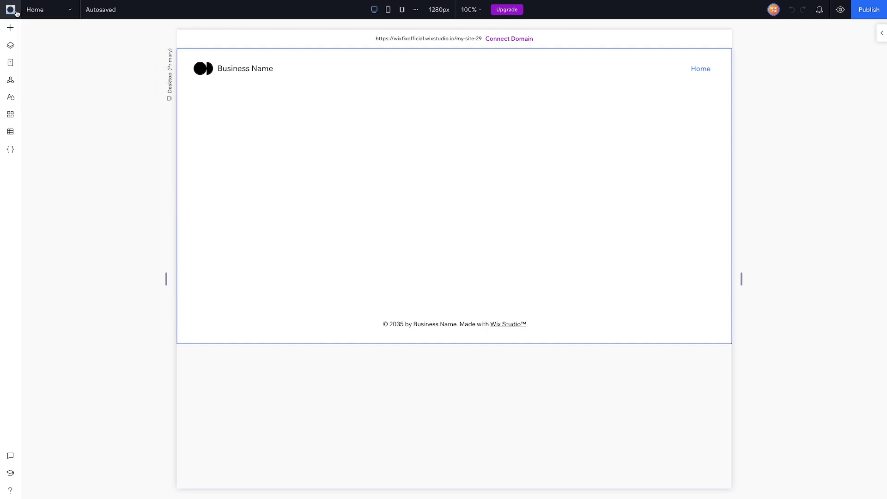
{"action": "left_click", "coordinate": [62, 12]}
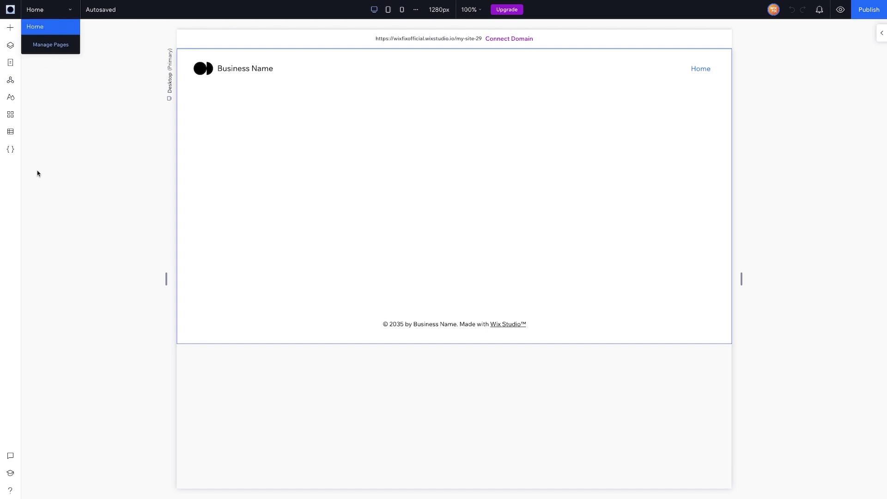
{"action": "left_click", "coordinate": [107, 47]}
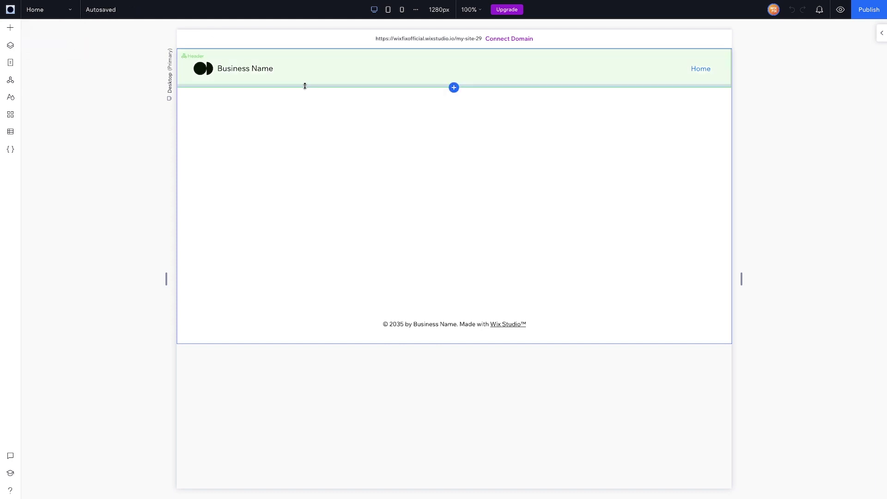
{"action": "left_click", "coordinate": [249, 69]}
{"action": "left_click_drag", "start_coordinate": [249, 69], "coordinate": [304, 67]}
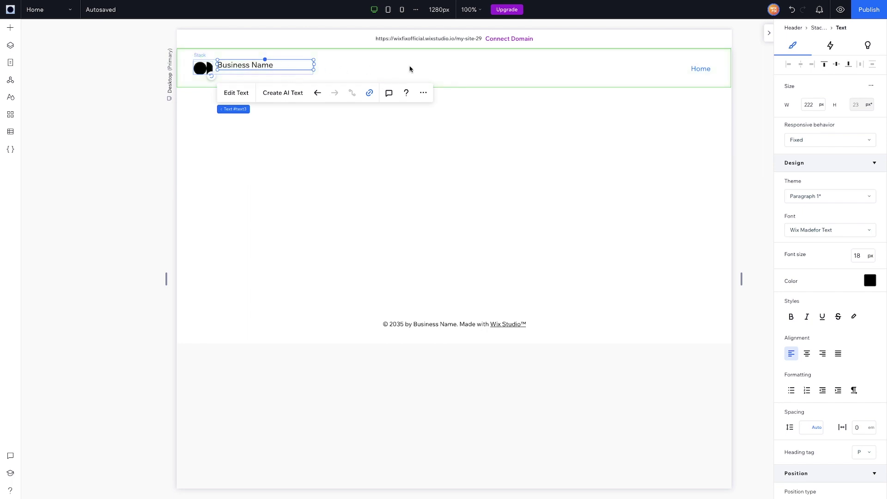
{"action": "left_click", "coordinate": [792, 13]}
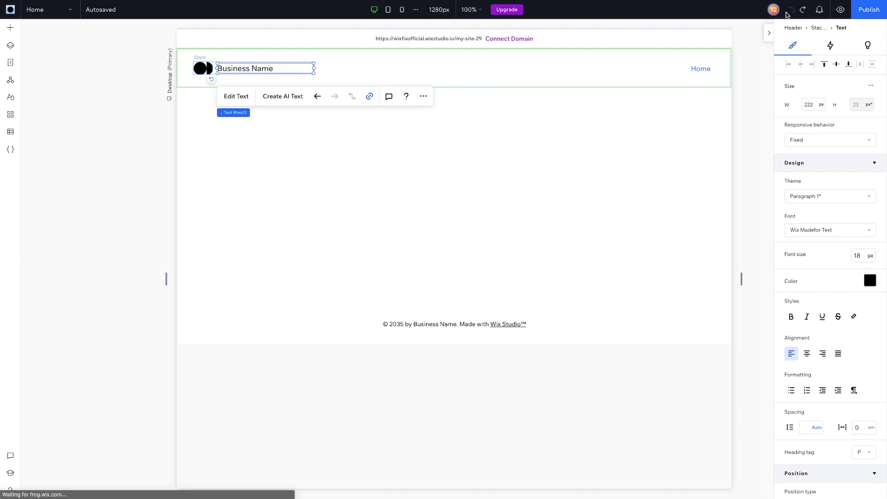
{"action": "left_click", "coordinate": [803, 12]}
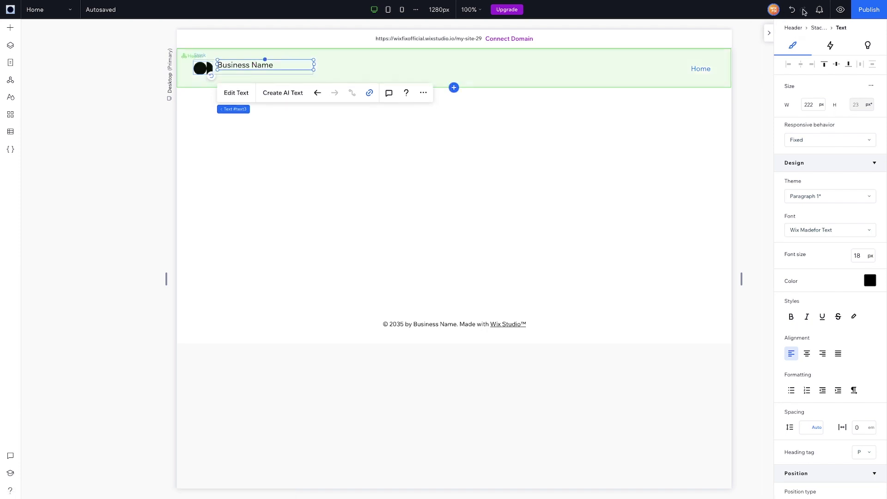
{"action": "left_click", "coordinate": [792, 13]}
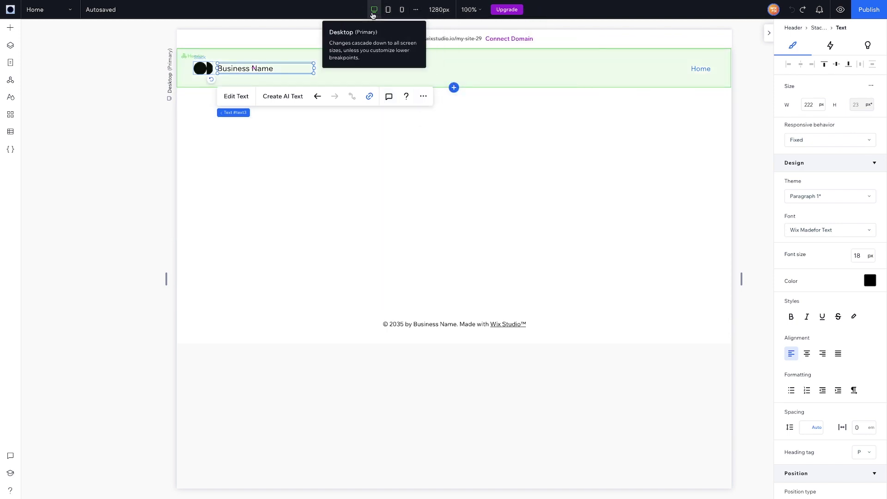
{"action": "left_click", "coordinate": [388, 220]}
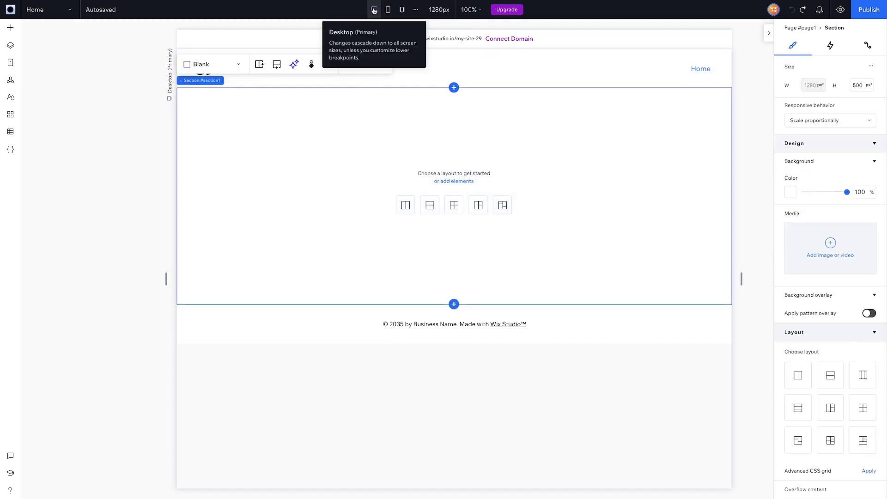
{"action": "left_click", "coordinate": [388, 10]}
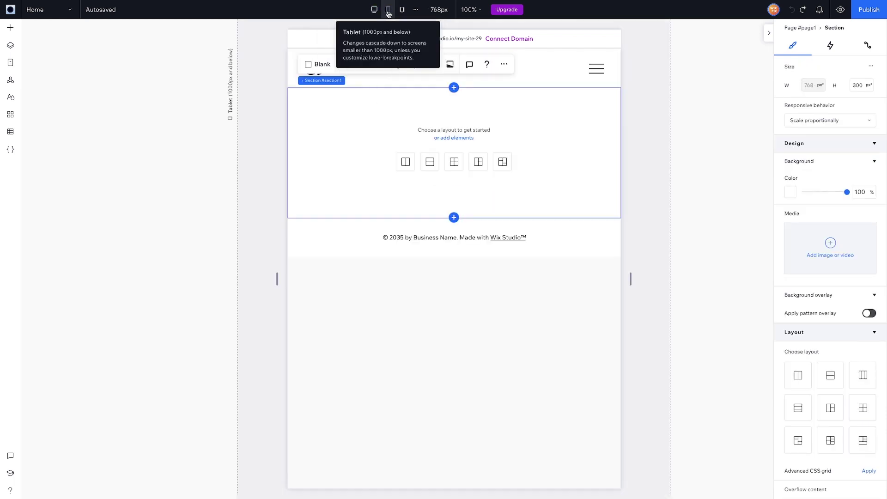
{"action": "left_click", "coordinate": [402, 13]}
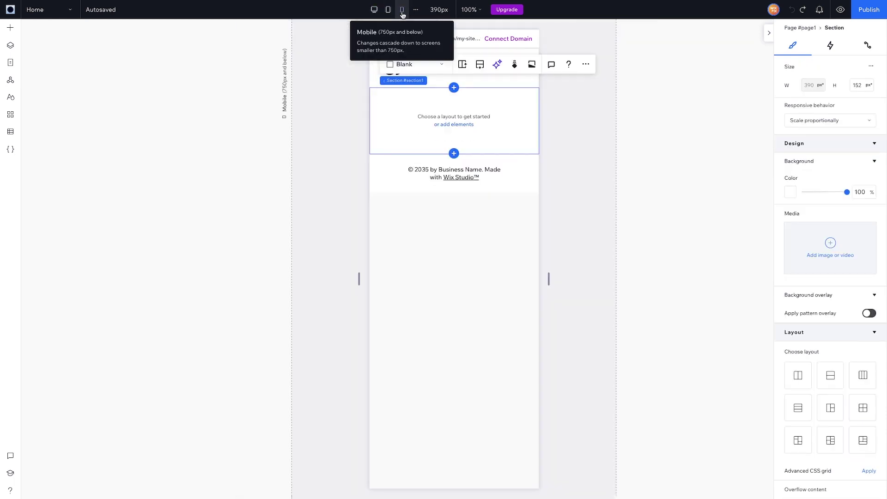
{"action": "left_click", "coordinate": [374, 11]}
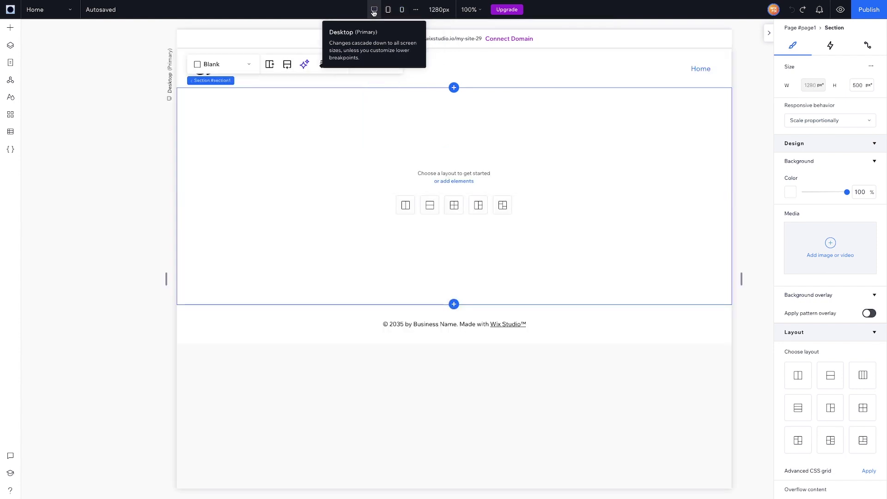
{"action": "left_click_drag", "start_coordinate": [165, 282], "coordinate": [79, 280]}
{"action": "double_click", "coordinate": [79, 281]}
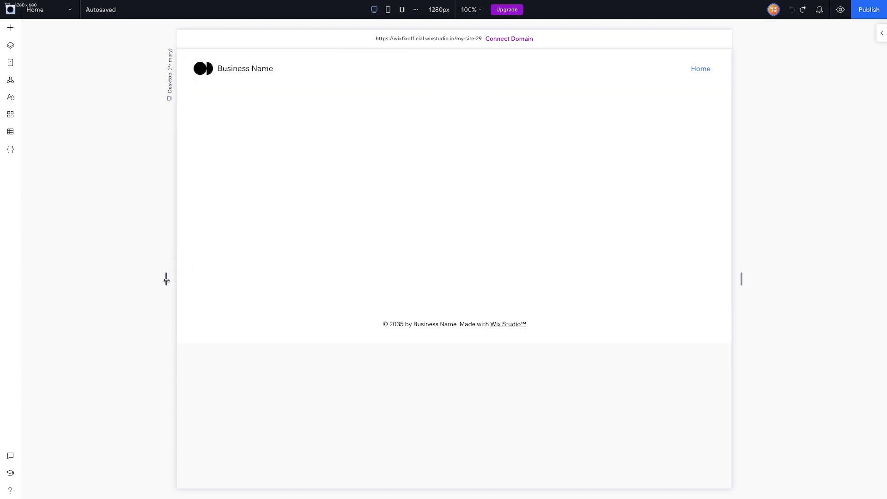
{"action": "left_click_drag", "start_coordinate": [166, 278], "coordinate": [331, 278]}
{"action": "left_click", "coordinate": [331, 277]}
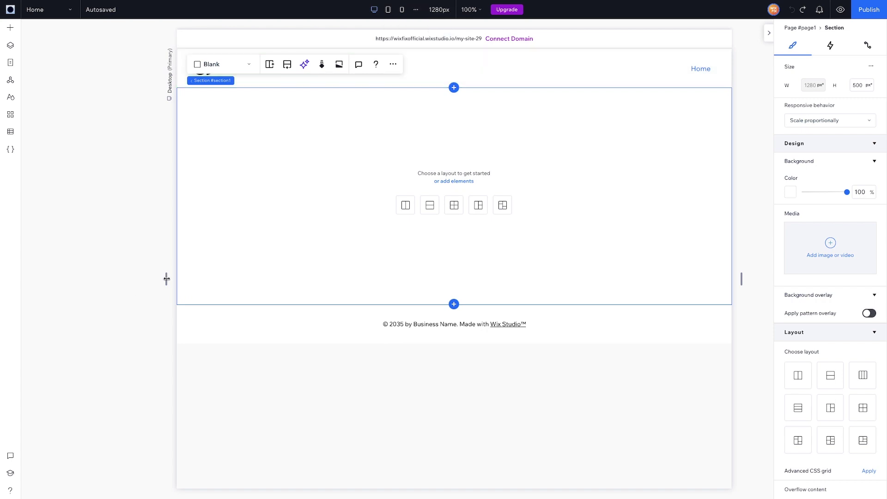
{"action": "left_click_drag", "start_coordinate": [167, 279], "coordinate": [245, 279]}
Change the desktop editing width to 1440px, try 1920px, then set 1440px again.
{"action": "left_click", "coordinate": [438, 13]}
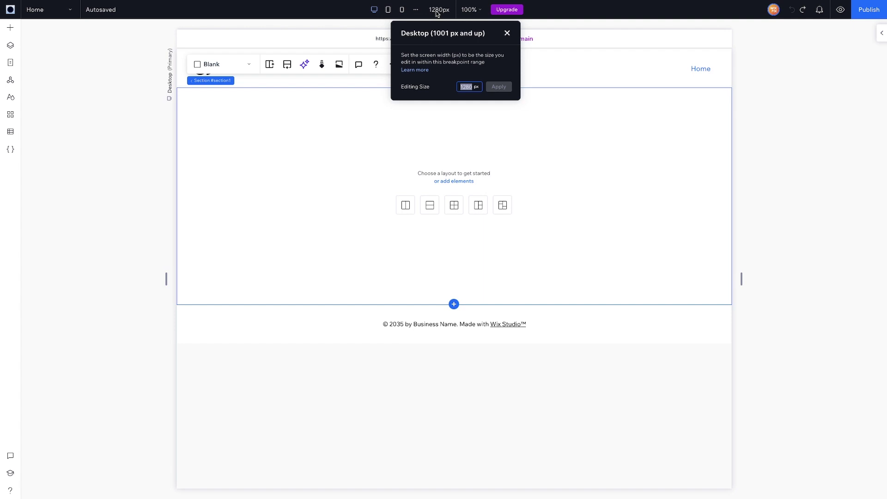
{"action": "type", "text": "1440"}
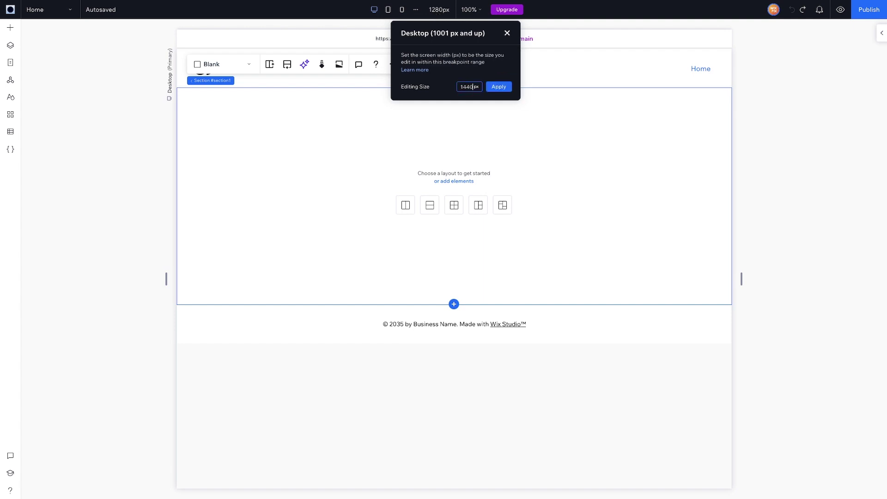
{"action": "left_click", "coordinate": [499, 87]}
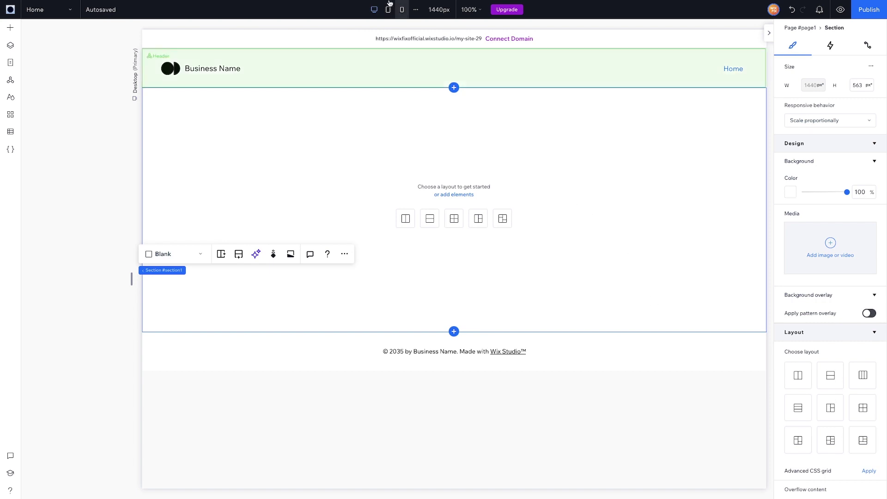
{"action": "left_click", "coordinate": [439, 10]}
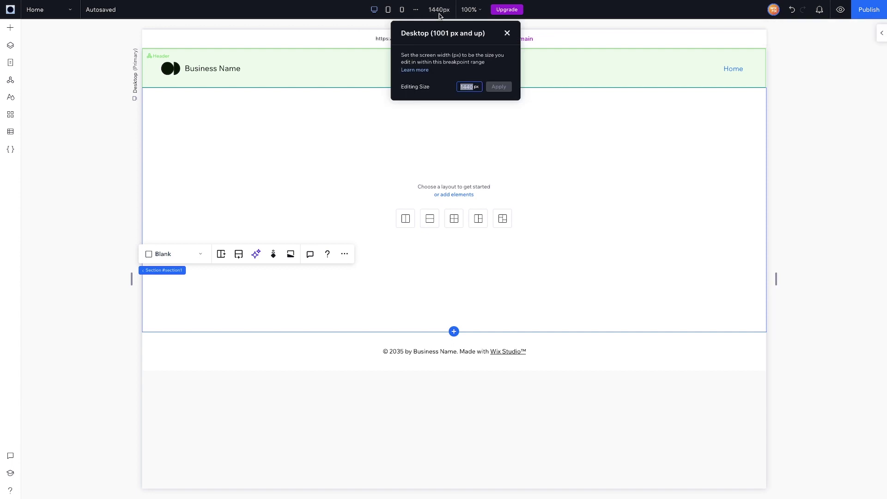
{"action": "type", "text": "1920"}
{"action": "key", "text": "Return"}
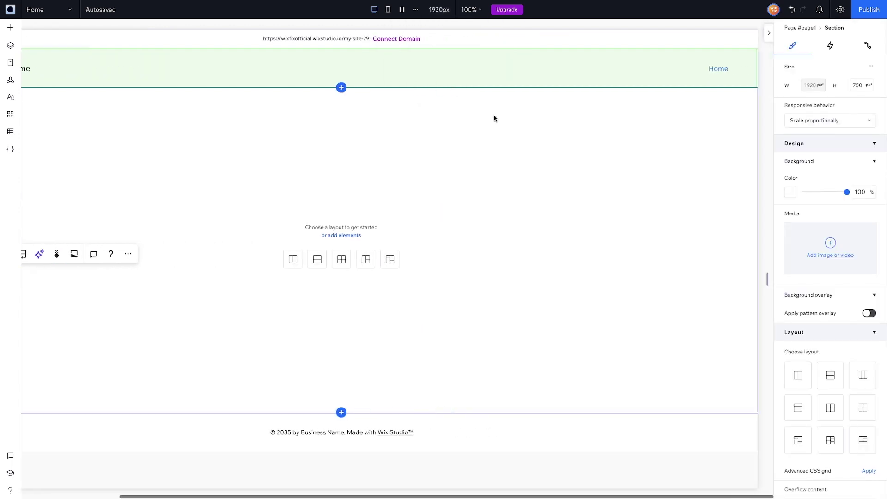
{"action": "left_click", "coordinate": [435, 10]}
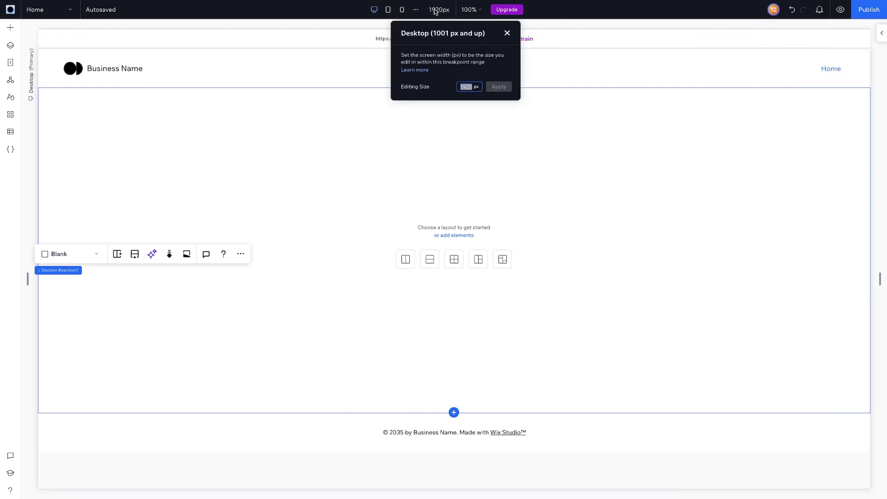
{"action": "type", "text": "1440"}
{"action": "key", "text": "Return"}
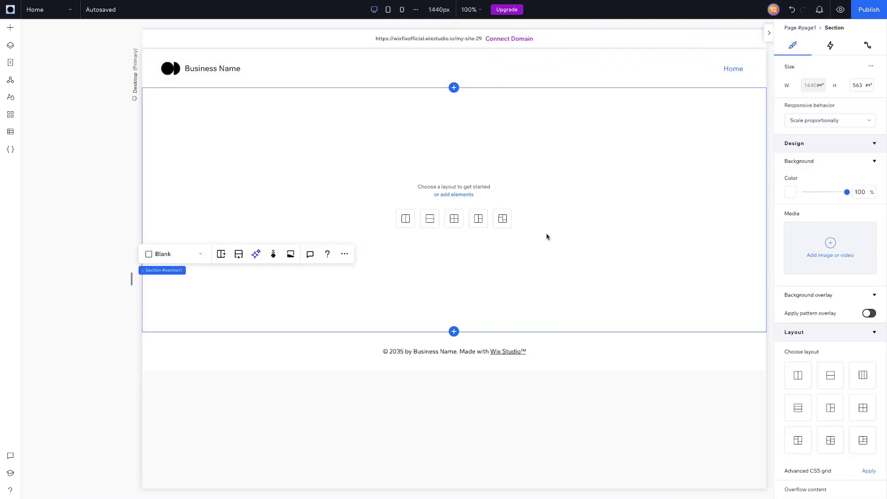
{"action": "scroll", "coordinate": [547, 236], "scroll_direction": "right", "scroll_amount": 2}
{"action": "left_click_drag", "start_coordinate": [131, 281], "coordinate": [62, 266]}
{"action": "left_click_drag", "start_coordinate": [212, 251], "coordinate": [667, 210]}
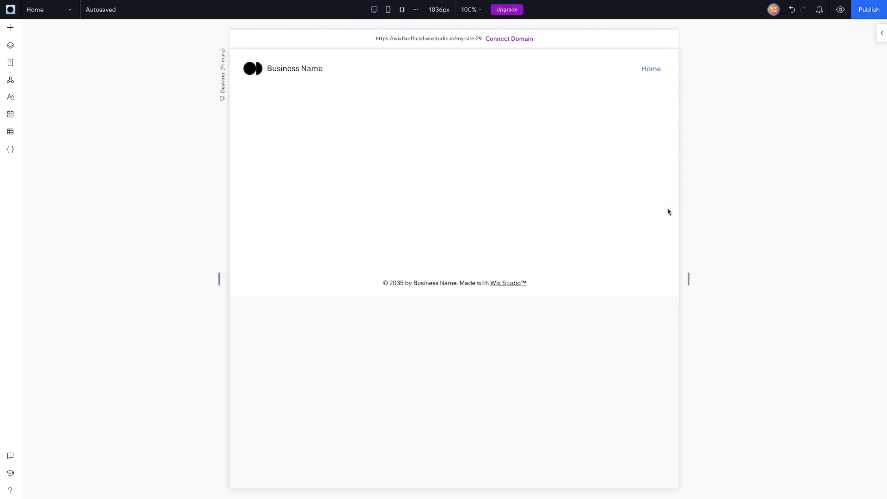
{"action": "left_click", "coordinate": [503, 98]}
{"action": "left_click", "coordinate": [387, 11]}
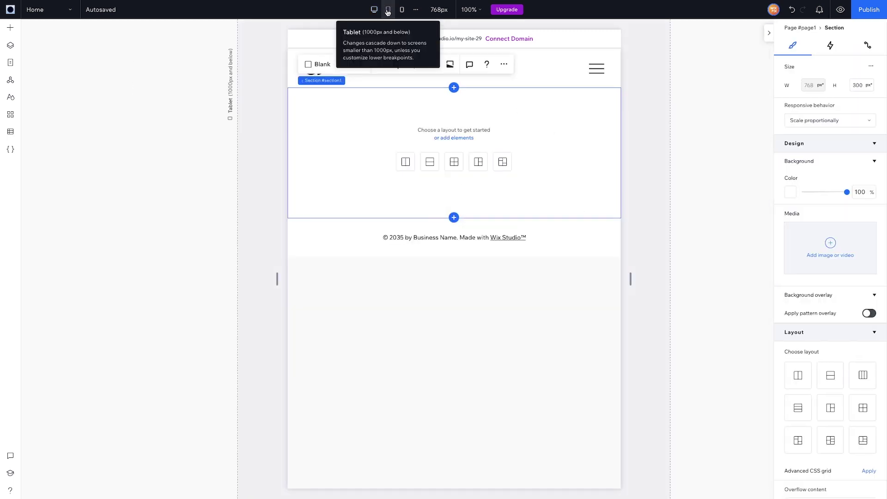
{"action": "left_click_drag", "start_coordinate": [278, 279], "coordinate": [730, 282]}
{"action": "left_click", "coordinate": [499, 105]}
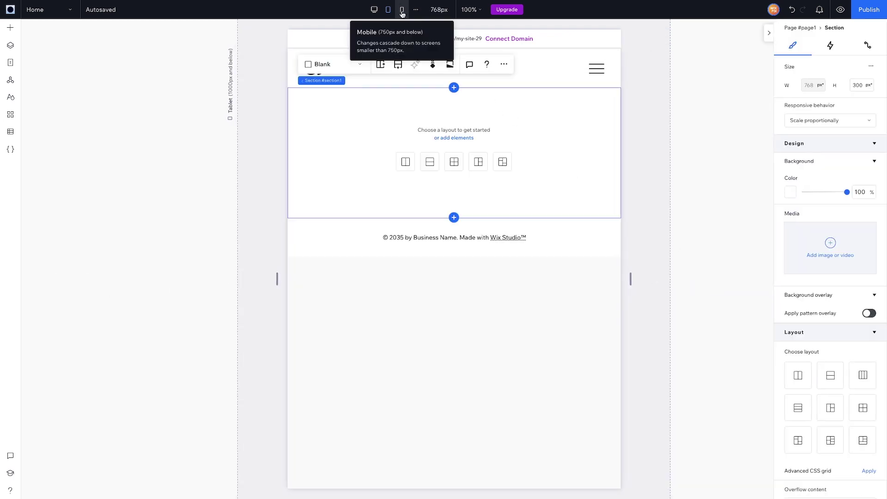
{"action": "left_click", "coordinate": [402, 11]}
{"action": "left_click", "coordinate": [370, 10]}
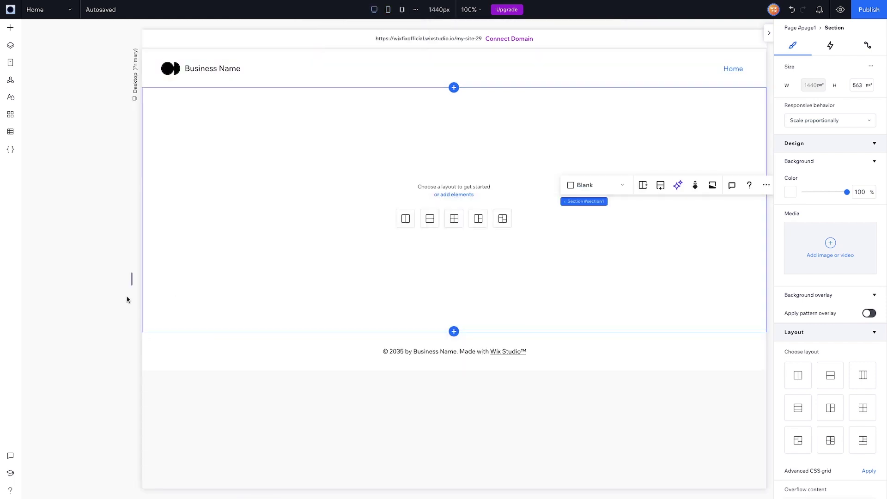
{"action": "left_click_drag", "start_coordinate": [131, 280], "coordinate": [212, 279]}
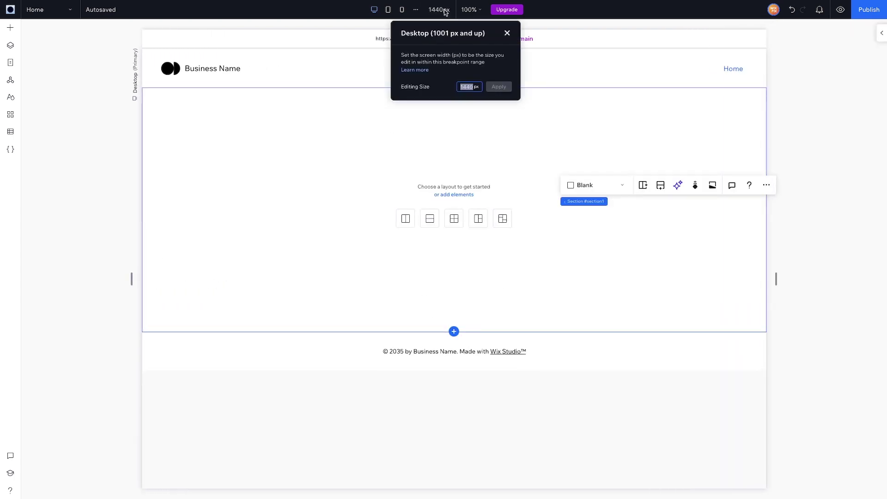
{"action": "left_click", "coordinate": [92, 202]}
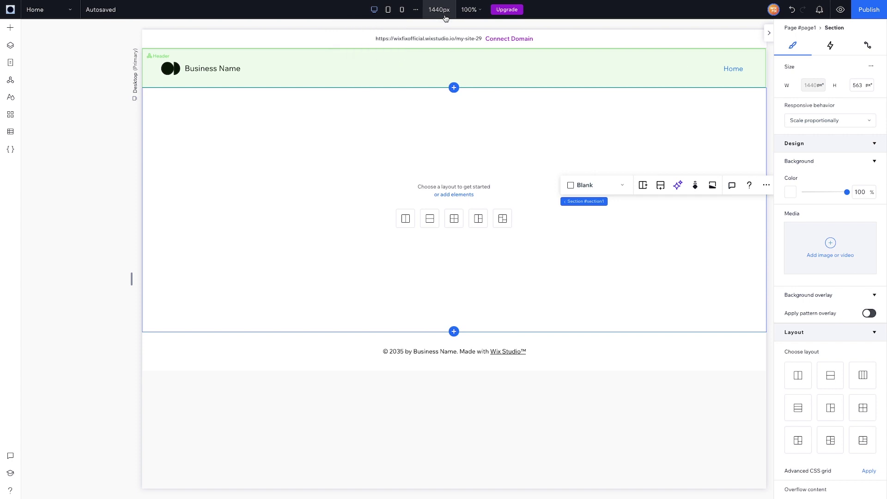
Drag the canvas narrower, zoom out to 80% and back to 100%, and hide the properties panel.
{"action": "left_click_drag", "start_coordinate": [132, 279], "coordinate": [263, 280]}
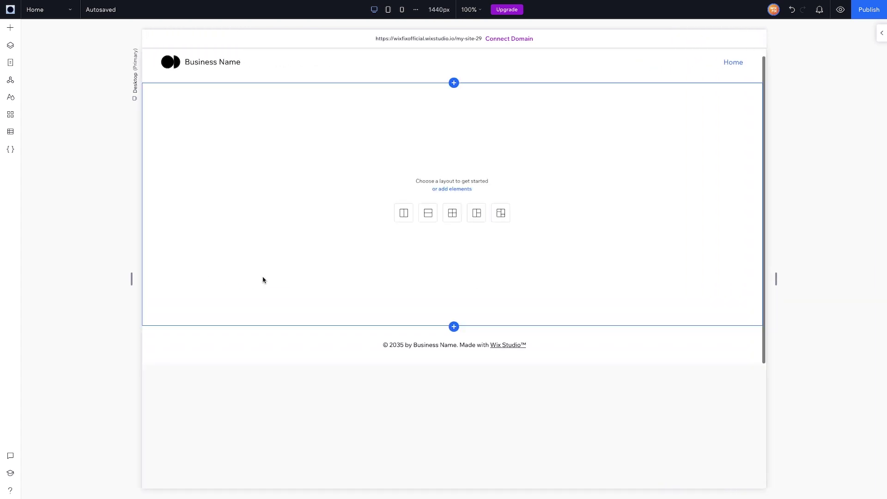
{"action": "left_click", "coordinate": [469, 10]}
{"action": "left_click", "coordinate": [449, 29]}
{"action": "left_click", "coordinate": [449, 30]}
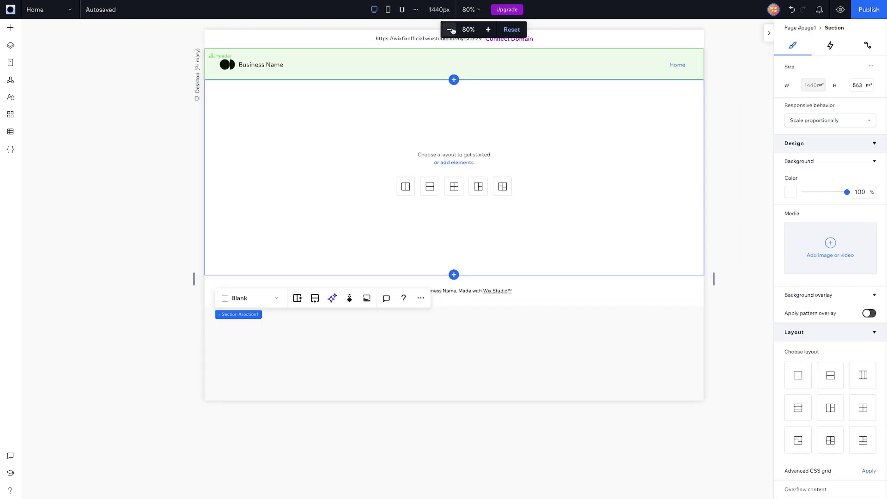
{"action": "left_click", "coordinate": [488, 30]}
{"action": "left_click", "coordinate": [488, 30]}
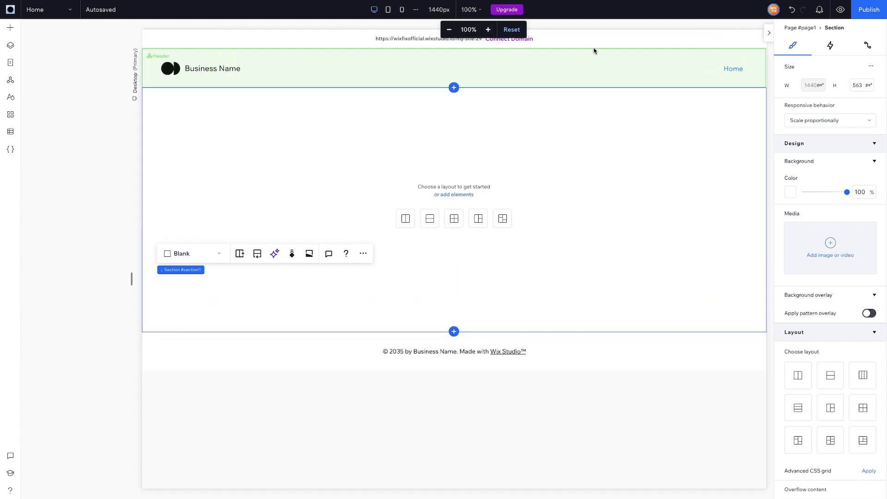
{"action": "left_click", "coordinate": [769, 33]}
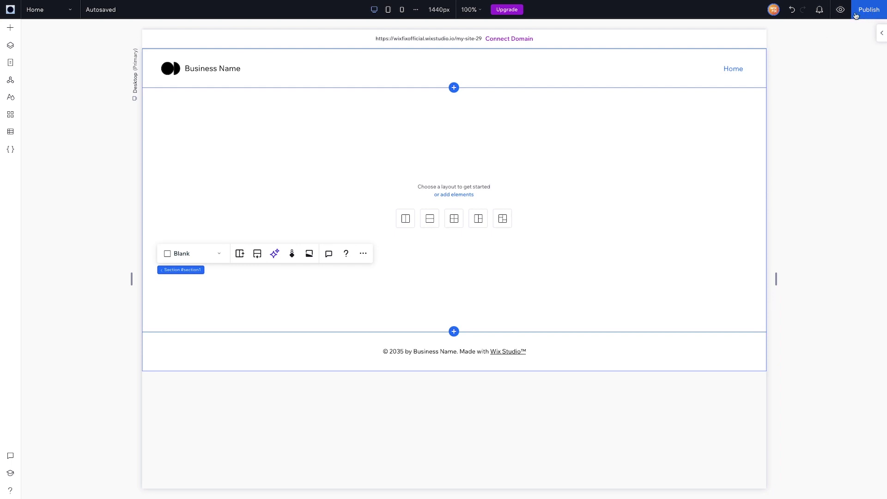
Preview the site, return to the editor, and dismiss the publish reminder with 'Don't ask again' ticked.
{"action": "left_click", "coordinate": [841, 11]}
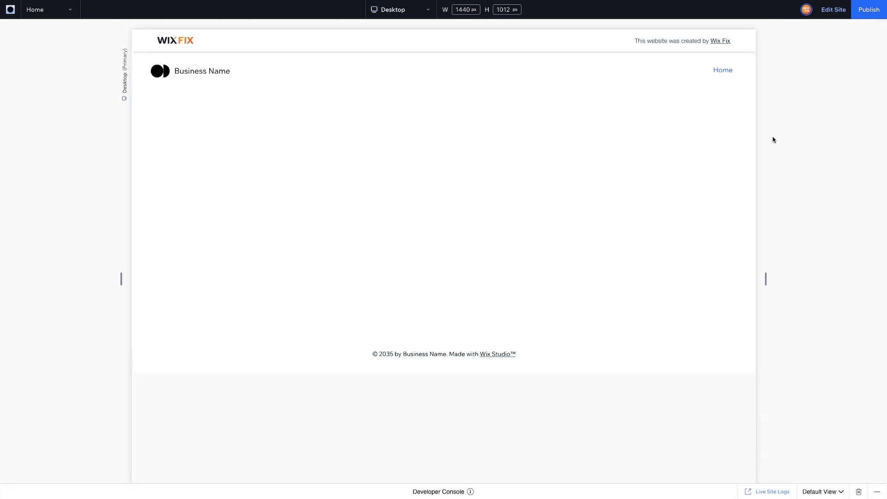
{"action": "left_click", "coordinate": [868, 9]}
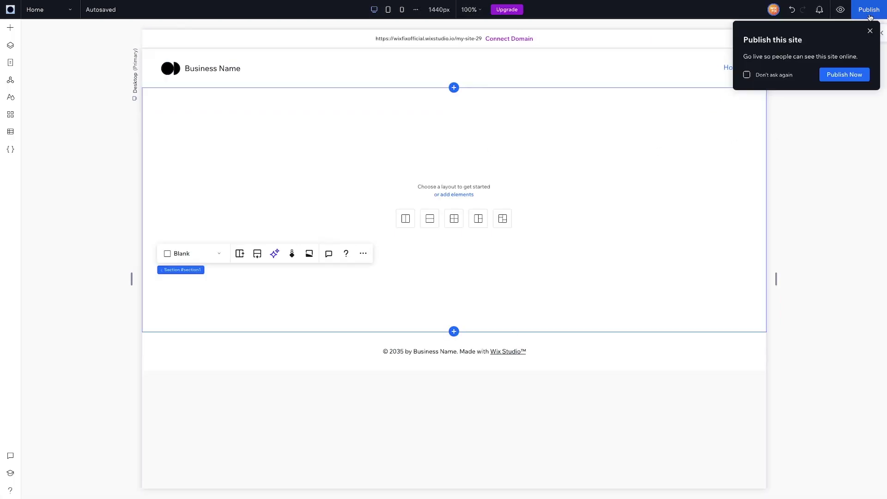
{"action": "left_click", "coordinate": [747, 75]}
{"action": "left_click", "coordinate": [870, 31]}
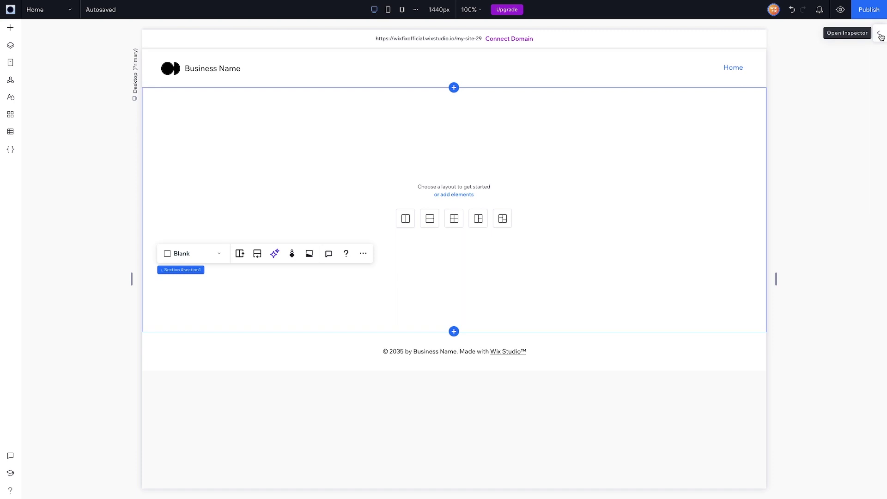
Reopen the inspector panel and scroll through the section's settings.
{"action": "left_click", "coordinate": [882, 36]}
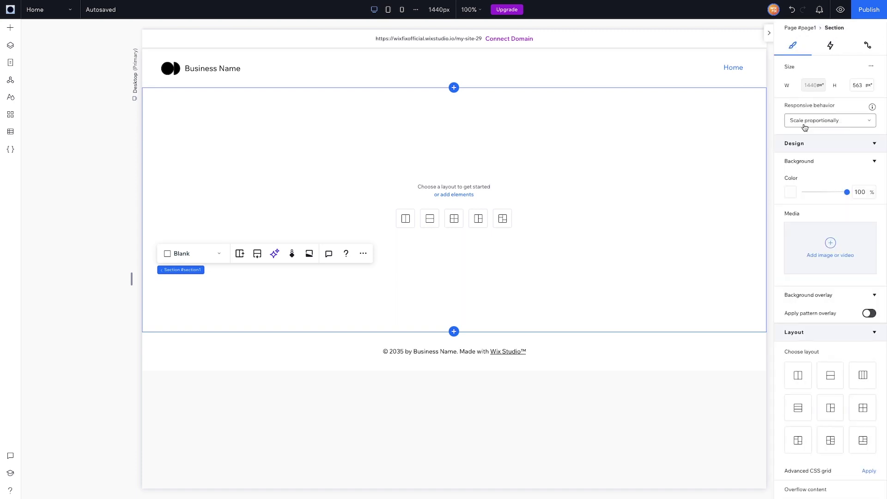
{"action": "scroll", "coordinate": [826, 342], "scroll_direction": "down", "scroll_amount": 5}
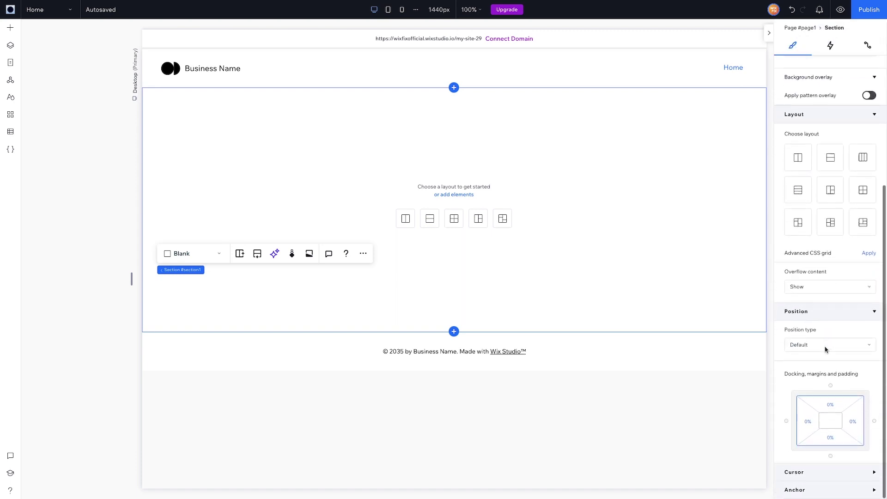
{"action": "scroll", "coordinate": [826, 350], "scroll_direction": "up", "scroll_amount": 5}
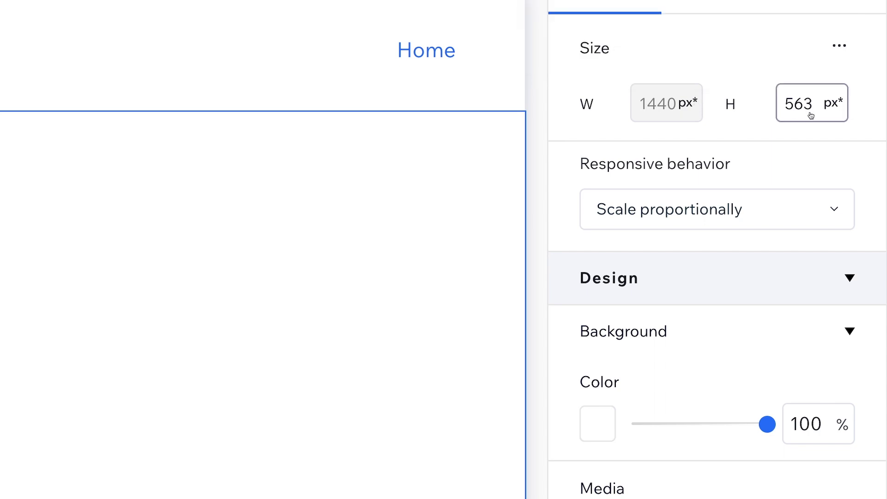
Select the section, then deselect it to show the Home page's background, overflow and margin settings.
{"action": "mouse_move", "coordinate": [838, 105]}
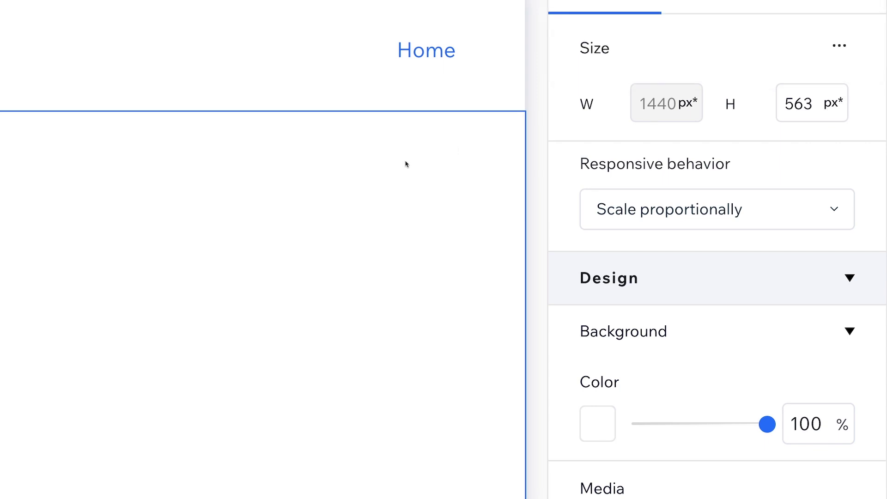
{"action": "left_click", "coordinate": [431, 173]}
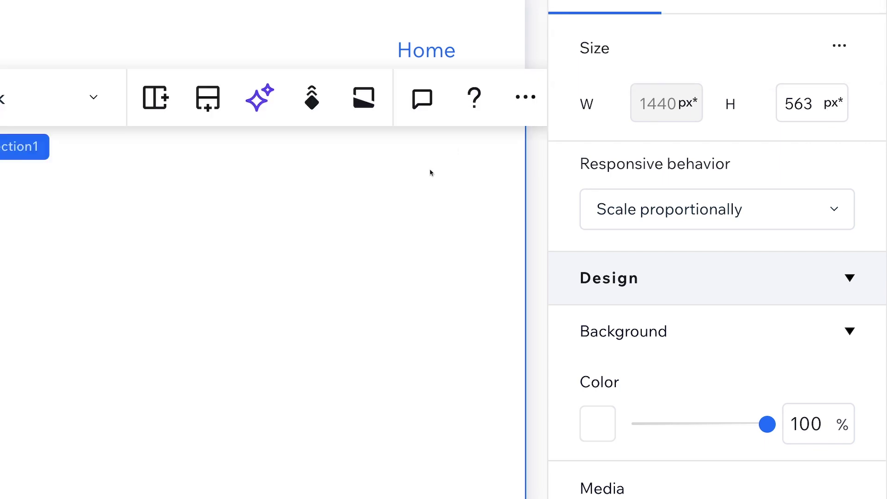
{"action": "left_click", "coordinate": [531, 191]}
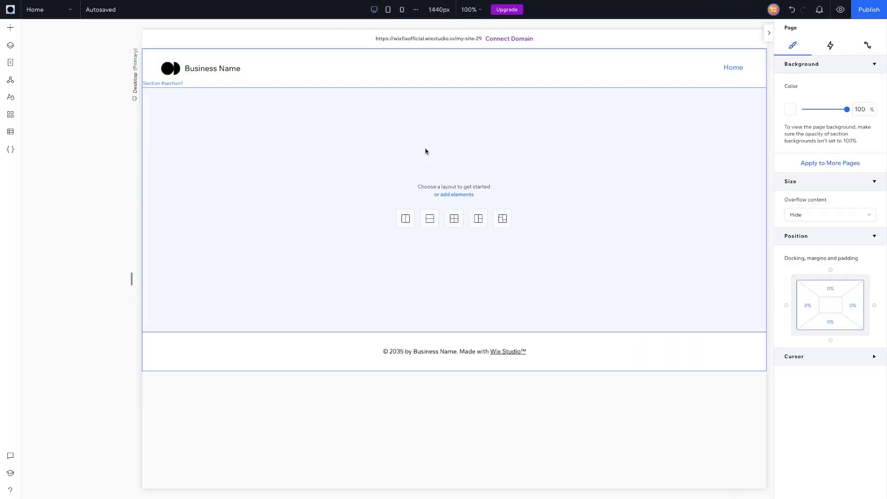
Preview the section at the tablet breakpoint, return to 1440px desktop, and drag-narrow the canvas to test scaling.
{"action": "left_click", "coordinate": [728, 141]}
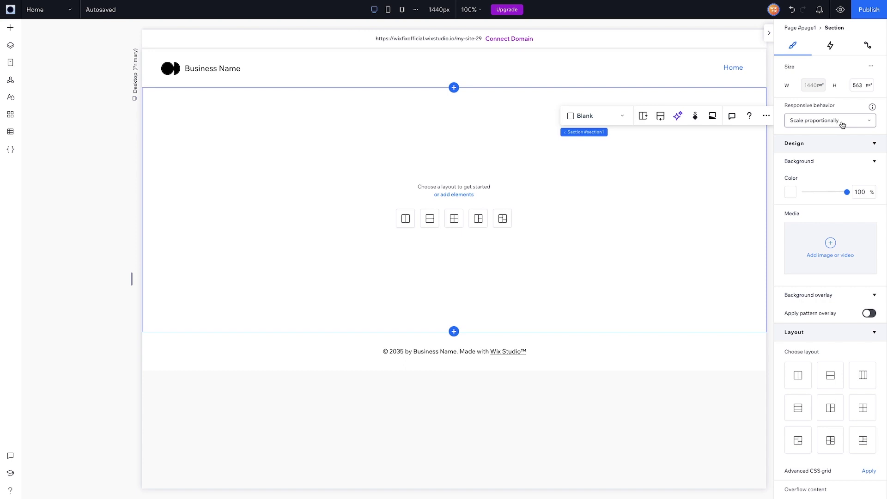
{"action": "left_click", "coordinate": [388, 11]}
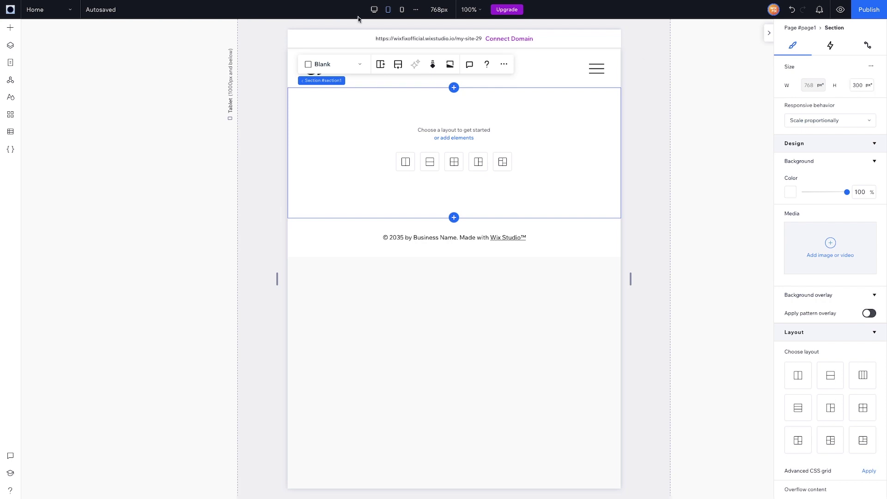
{"action": "left_click", "coordinate": [374, 13]}
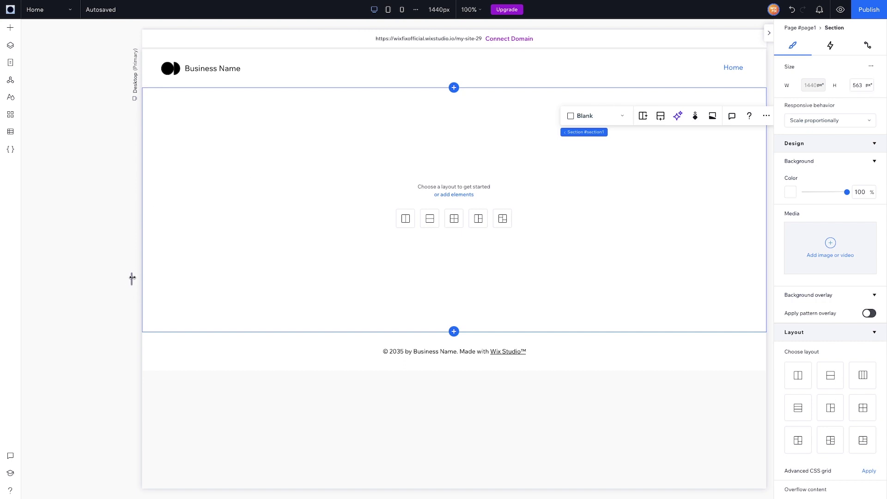
{"action": "left_click_drag", "start_coordinate": [132, 278], "coordinate": [206, 272]}
Keep the section's responsive behavior at Scale proportionally and toggle Advanced sizing on, then off.
{"action": "left_click", "coordinate": [857, 125]}
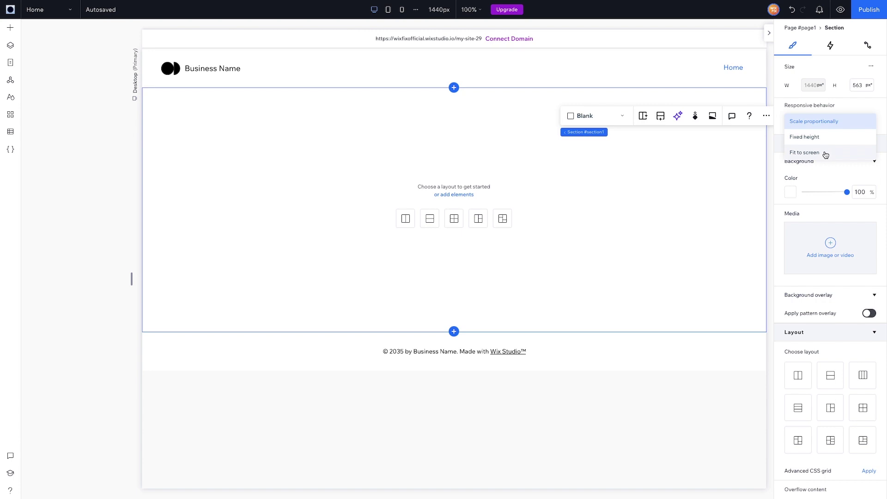
{"action": "left_click", "coordinate": [873, 69]}
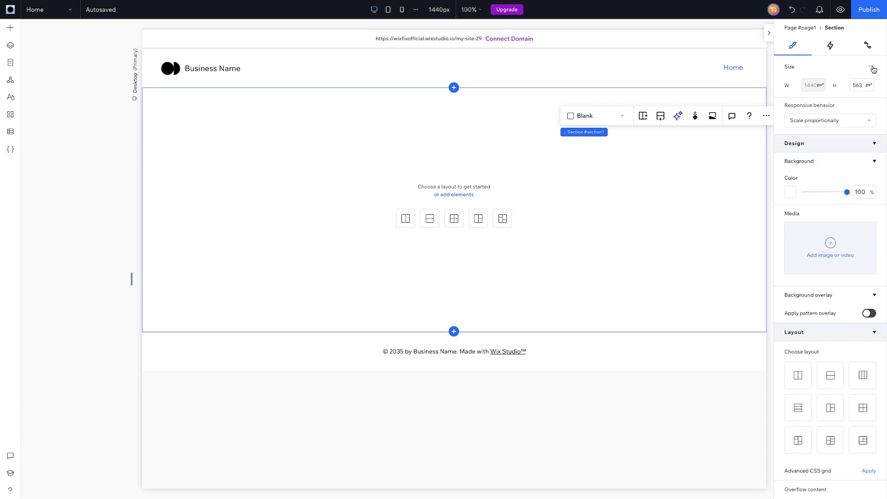
{"action": "left_click", "coordinate": [873, 69]}
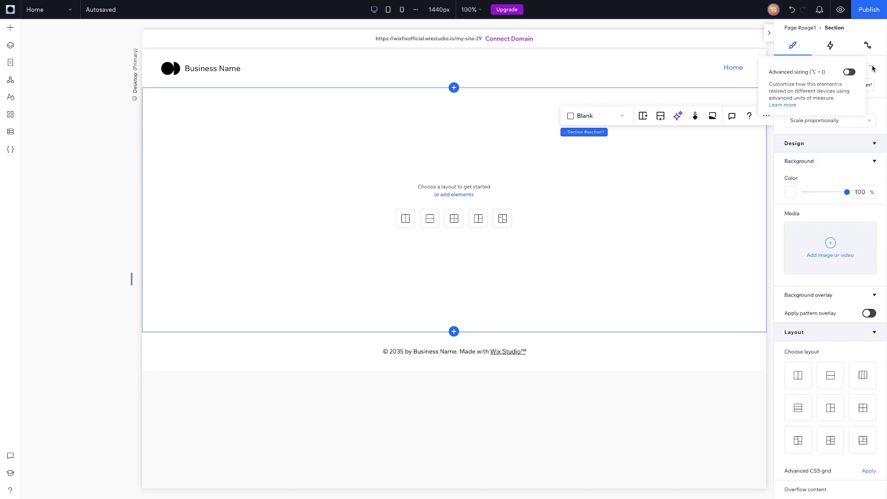
{"action": "left_click", "coordinate": [849, 73]}
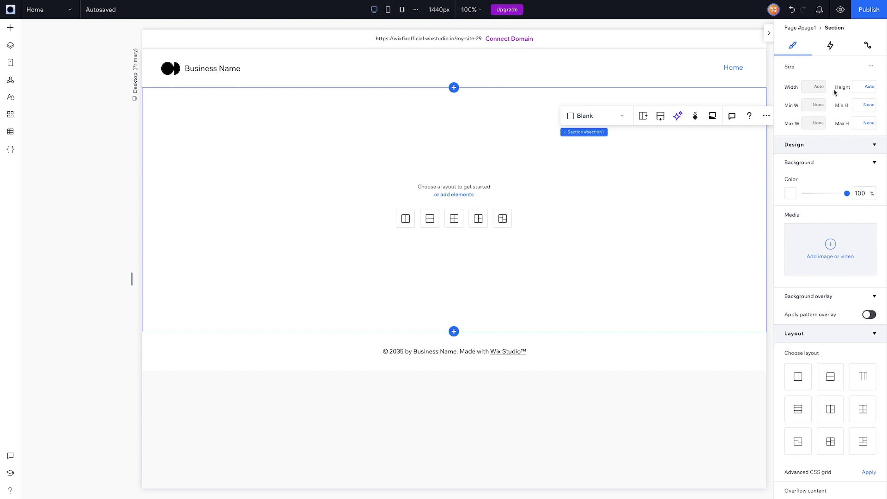
{"action": "left_click", "coordinate": [874, 68]}
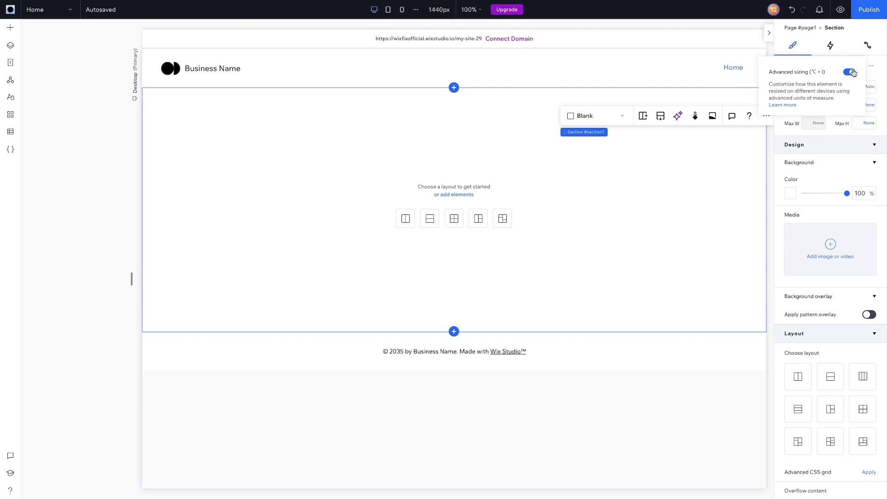
Scroll the section settings, then show its Interactions tab with hover, click and scroll animations.
{"action": "scroll", "coordinate": [810, 254], "scroll_direction": "down", "scroll_amount": 3}
{"action": "scroll", "coordinate": [810, 254], "scroll_direction": "down", "scroll_amount": 1}
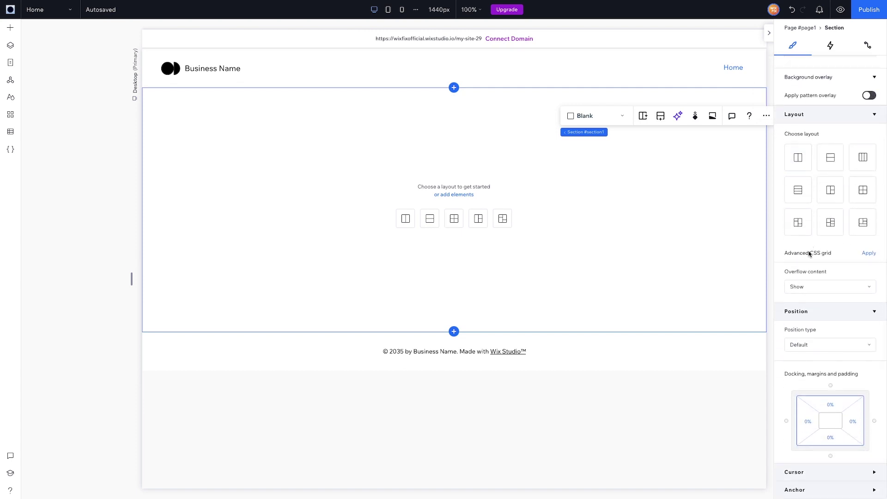
{"action": "scroll", "coordinate": [810, 254], "scroll_direction": "up", "scroll_amount": 4}
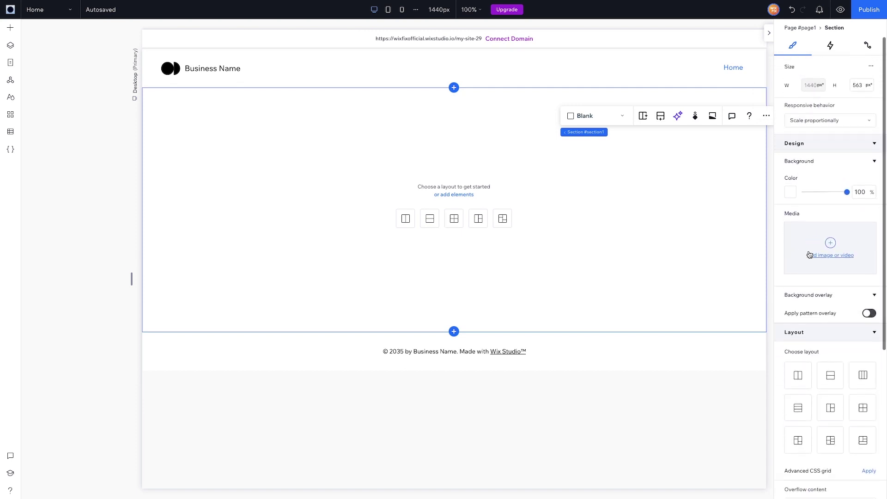
{"action": "left_click", "coordinate": [832, 49]}
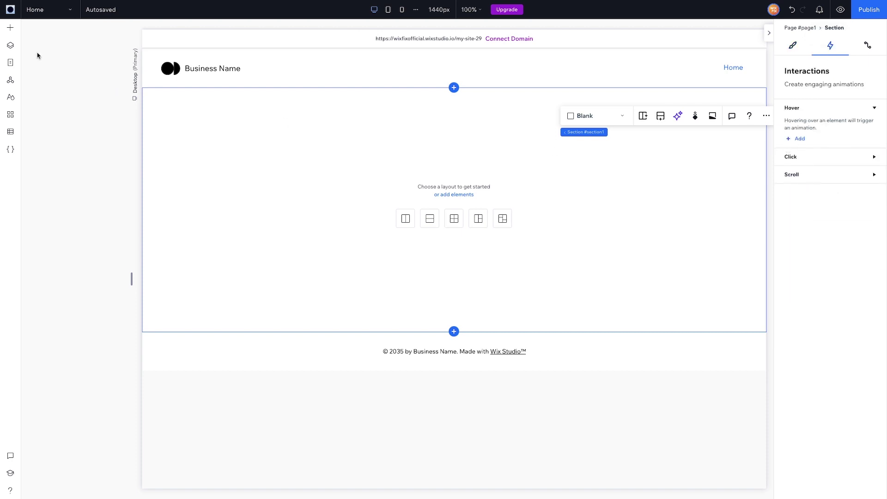
Add the pink flower Basic Shape near the section's top centre and view its Connect to data options.
{"action": "left_click", "coordinate": [10, 28]}
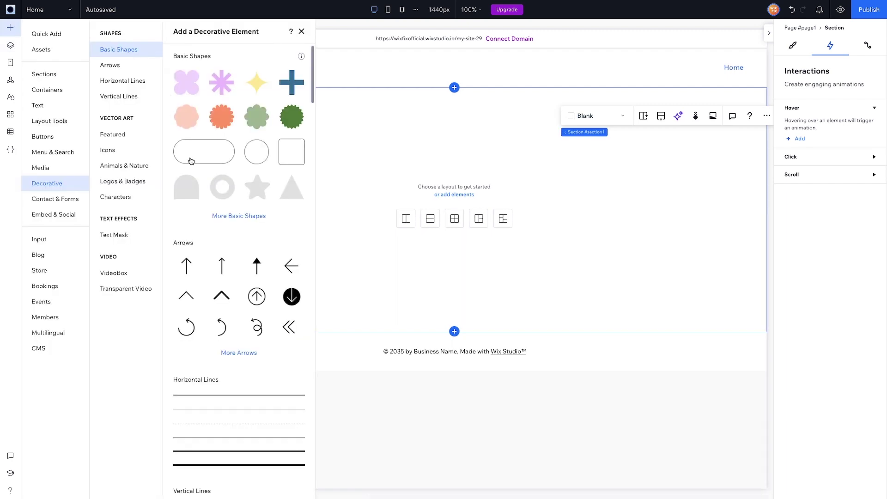
{"action": "left_click_drag", "start_coordinate": [413, 156], "coordinate": [444, 165]}
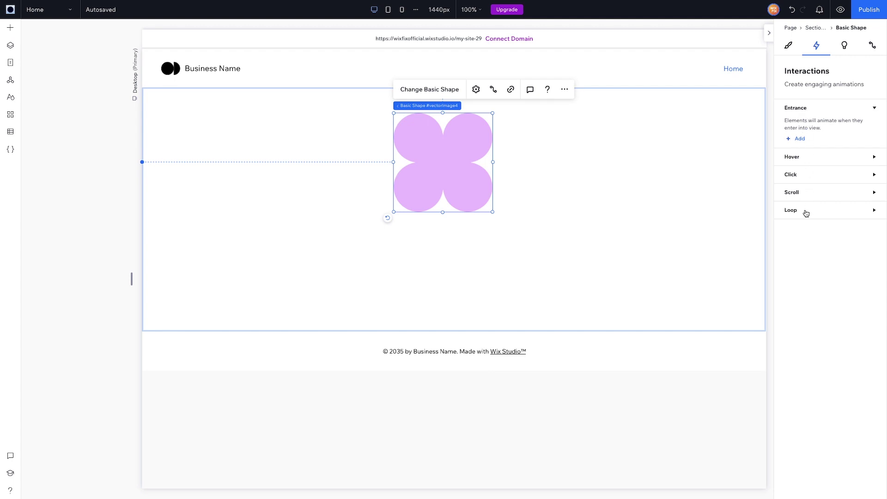
{"action": "left_click", "coordinate": [873, 46]}
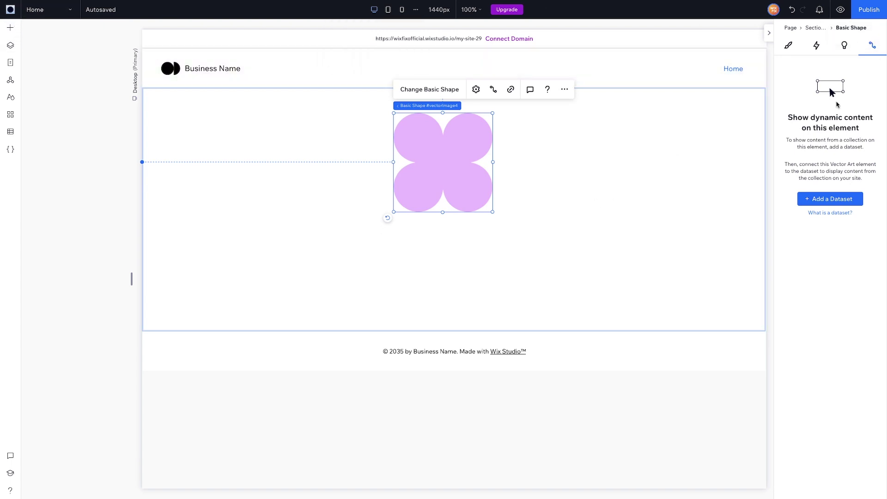
Collapse the properties inspector to see the full canvas with the flower shape.
{"action": "left_click", "coordinate": [769, 32]}
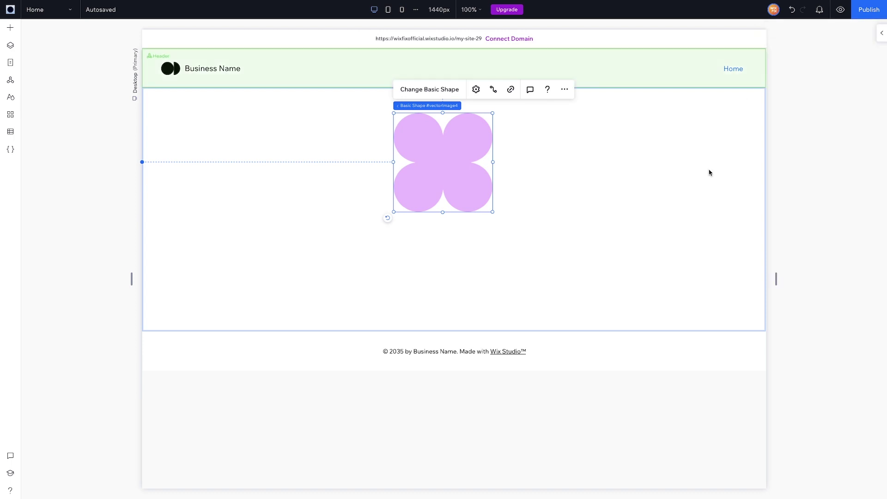